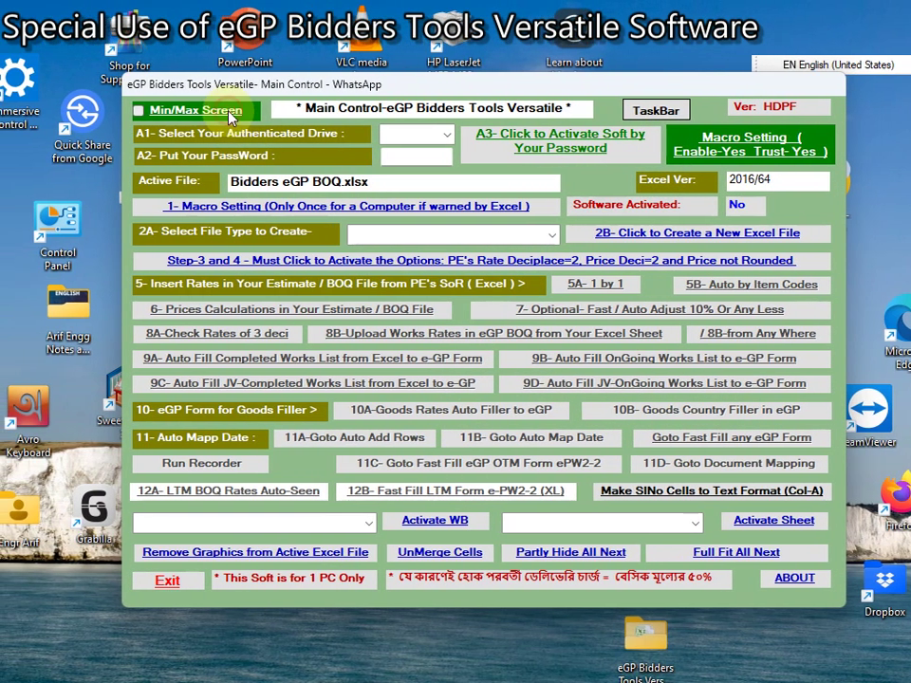
Collapse the Main Control window and view the IT Return Uasges-P2.png image with the tool window moved clear of its text.
{"action": "left_click", "coordinate": [228, 114]}
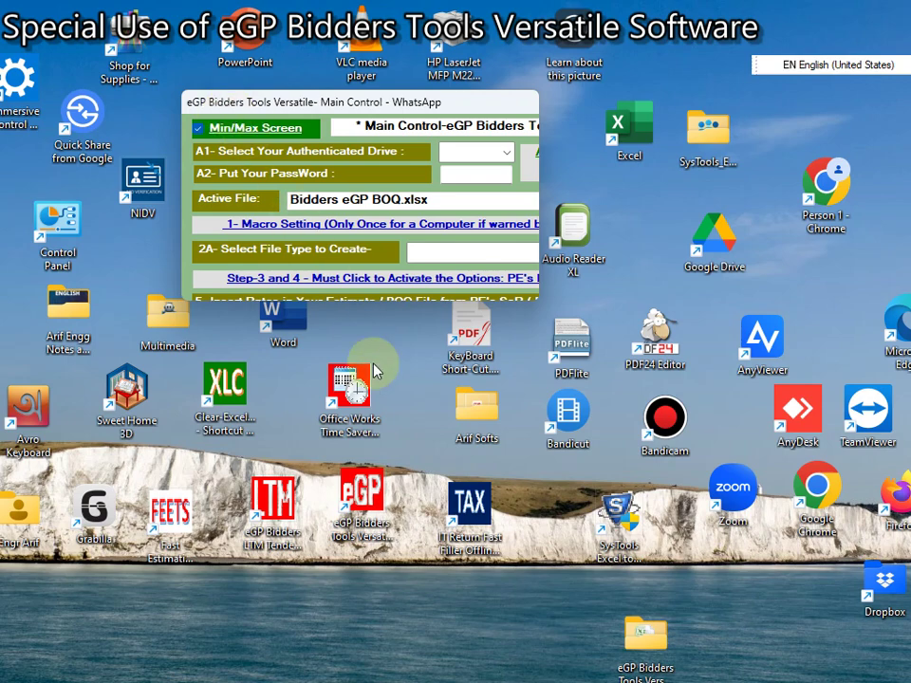
{"action": "mouse_move", "coordinate": [470, 673]}
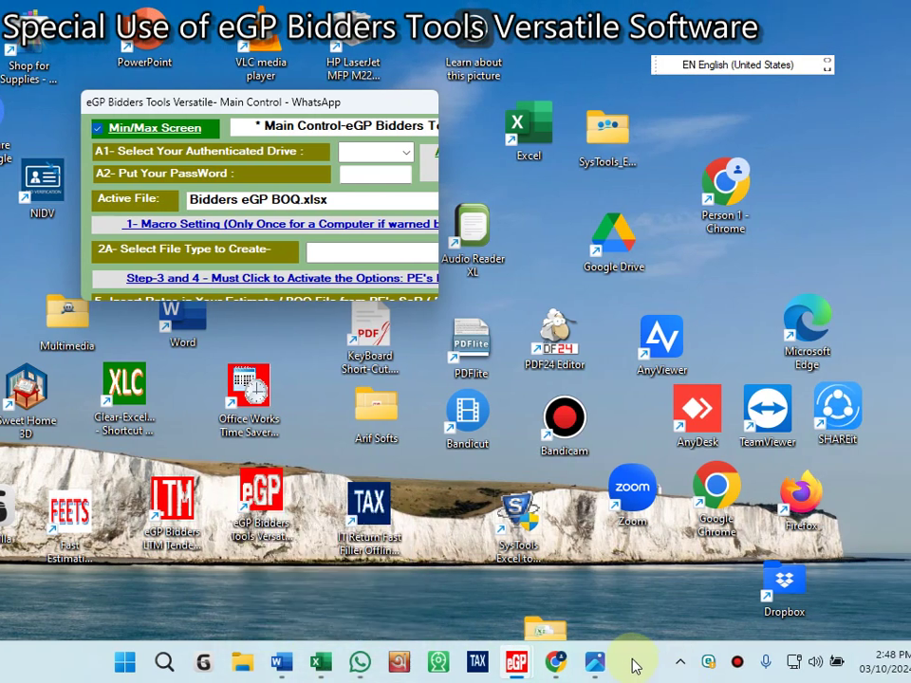
{"action": "mouse_move", "coordinate": [698, 664]}
{"action": "left_click", "coordinate": [595, 667]}
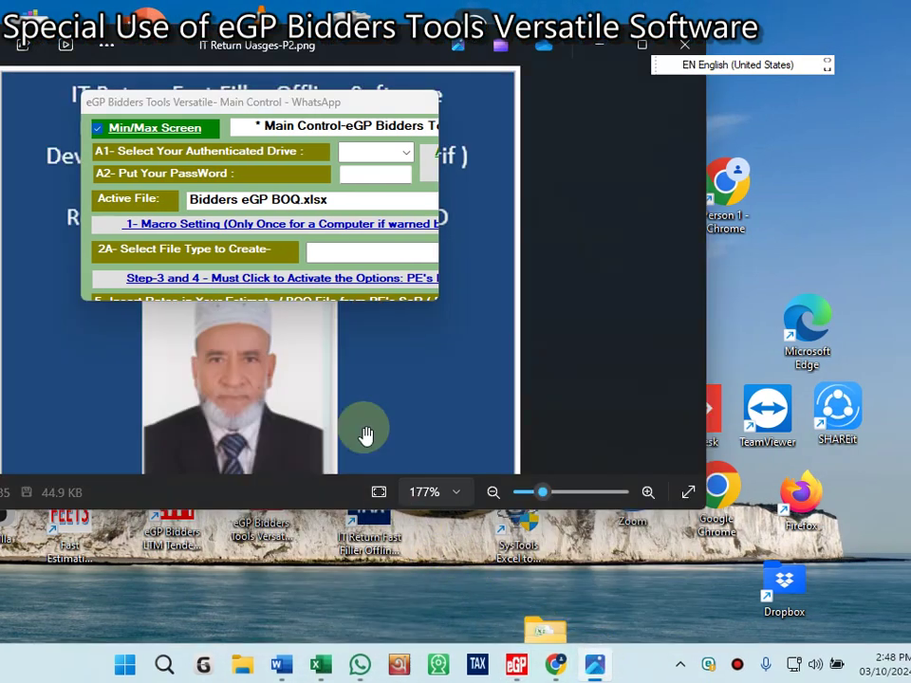
{"action": "left_click_drag", "start_coordinate": [326, 100], "coordinate": [625, 371]}
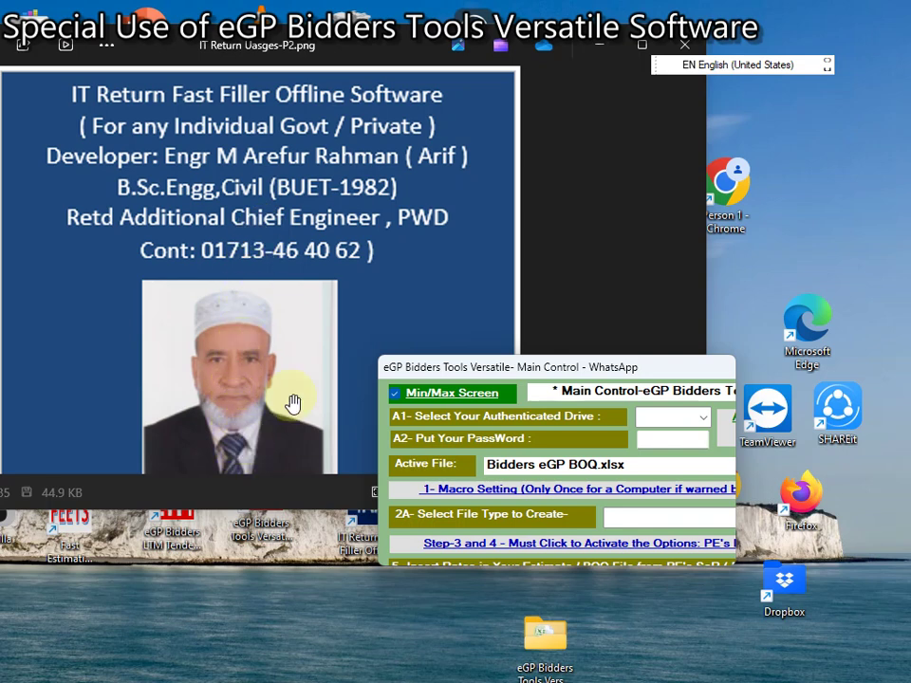
{"action": "left_click", "coordinate": [601, 46]}
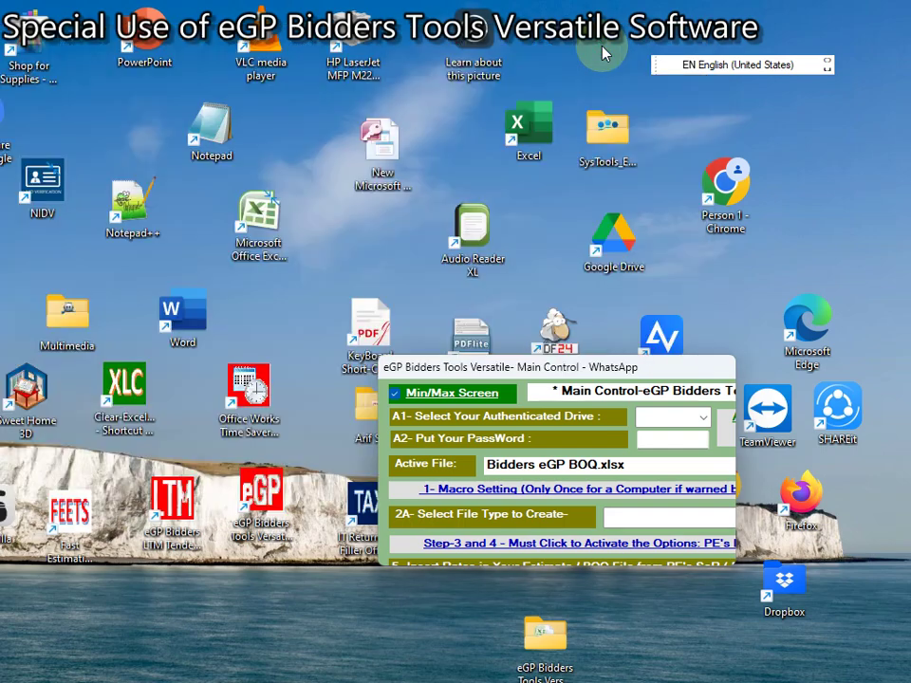
Switch to the Bidders eGP BOQ.xlsx workbook in Excel and move the collapsed Main Control window away from its header row.
{"action": "left_click", "coordinate": [429, 410]}
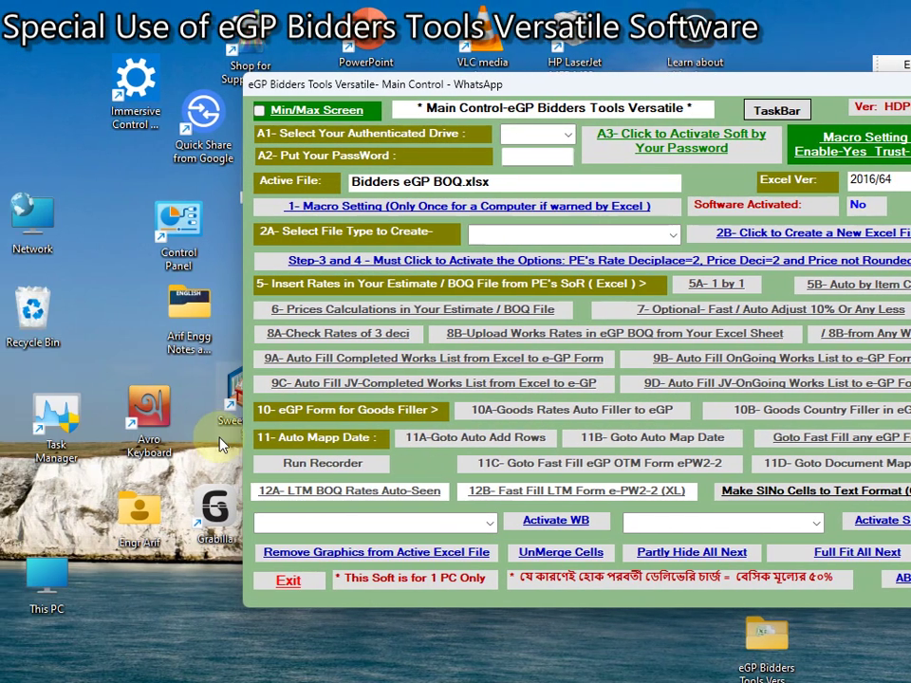
{"action": "left_click", "coordinate": [201, 436]}
{"action": "mouse_move", "coordinate": [615, 675]}
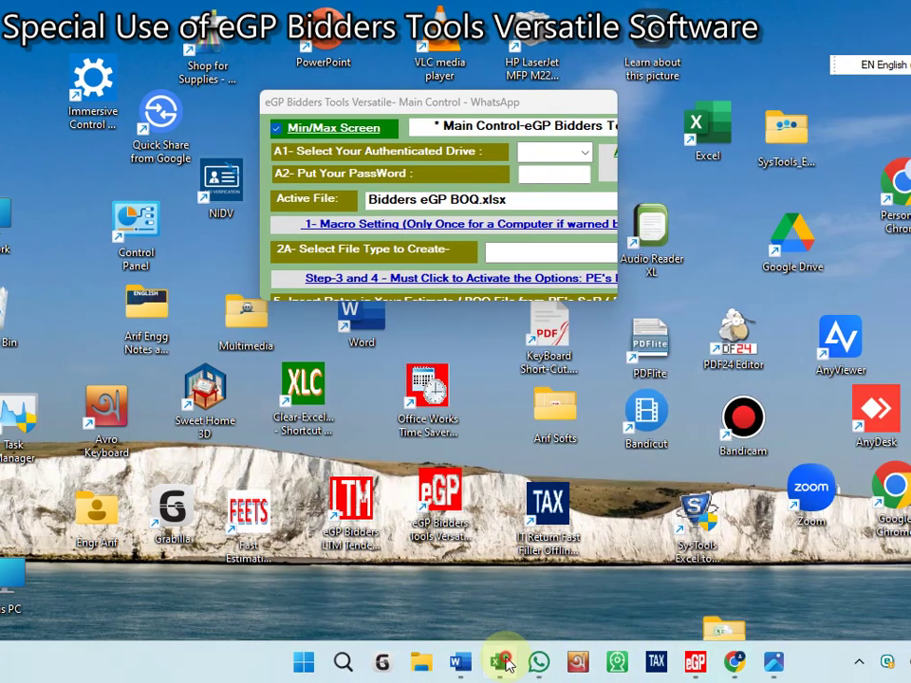
{"action": "left_click", "coordinate": [542, 661]}
{"action": "left_click_drag", "start_coordinate": [450, 108], "coordinate": [596, 376]}
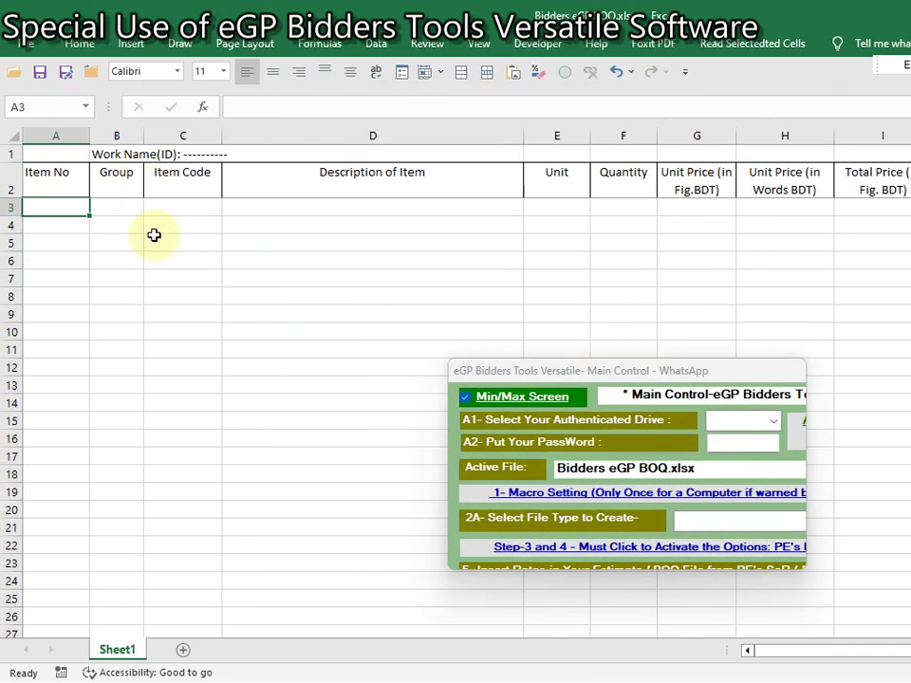
{"action": "left_click", "coordinate": [321, 187]}
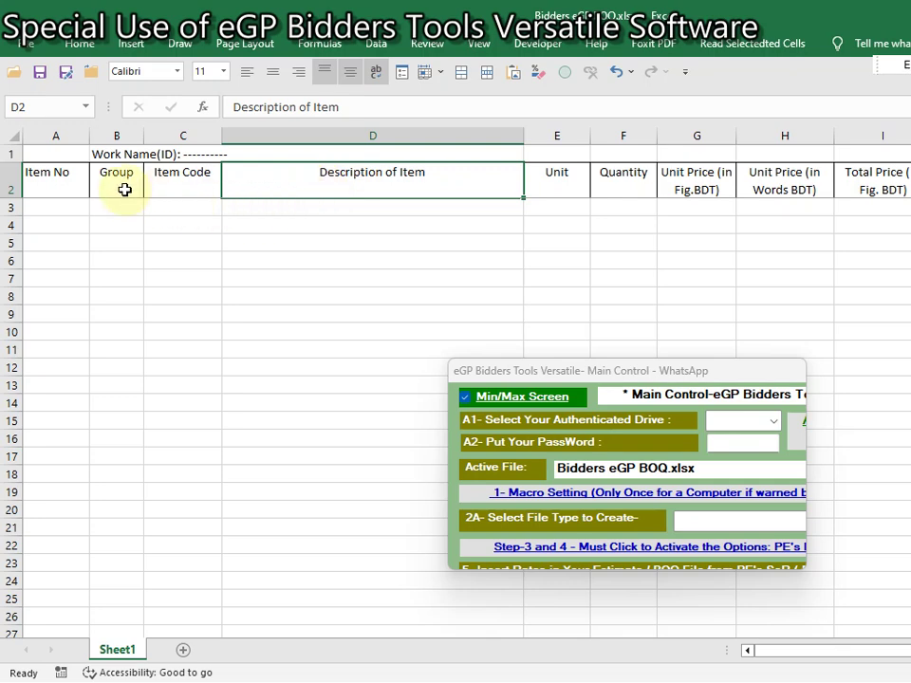
Choose Bidder's BOQ File as the file type to create, and collapse the Main Control window clear of the sheet headers.
{"action": "left_click", "coordinate": [553, 398]}
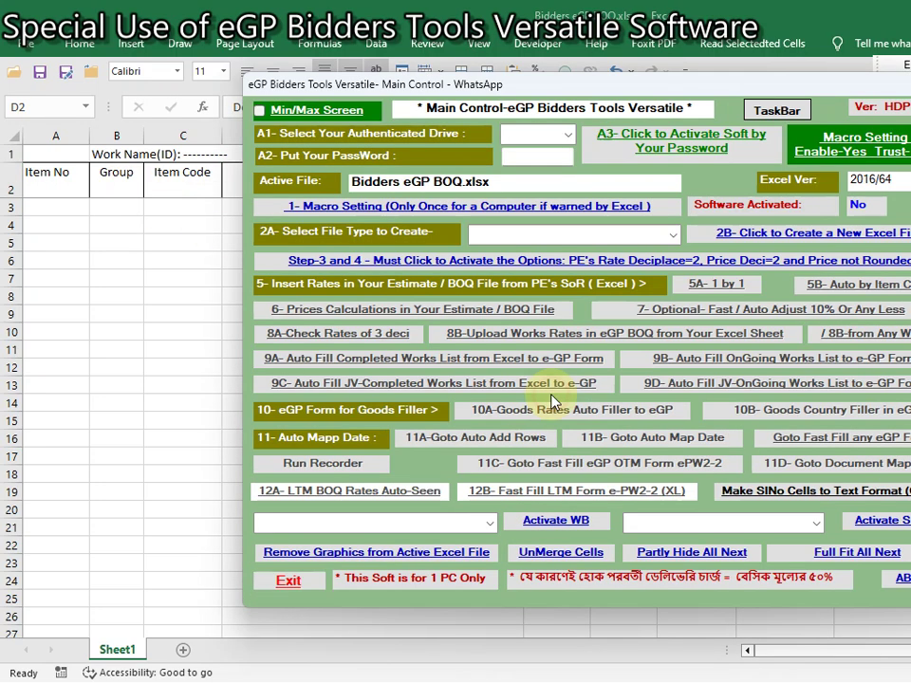
{"action": "left_click", "coordinate": [674, 235]}
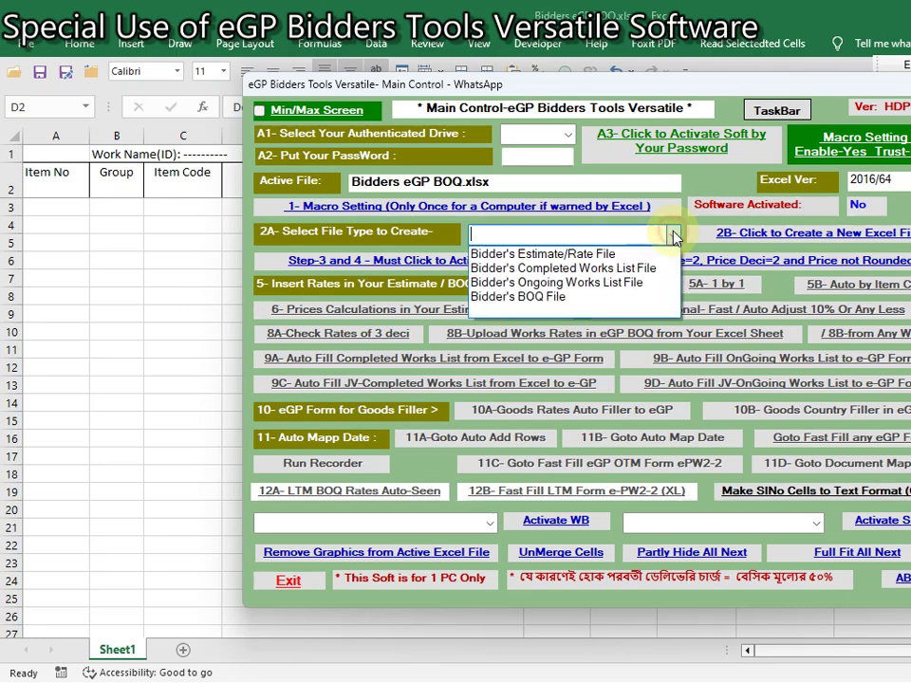
{"action": "left_click", "coordinate": [555, 297]}
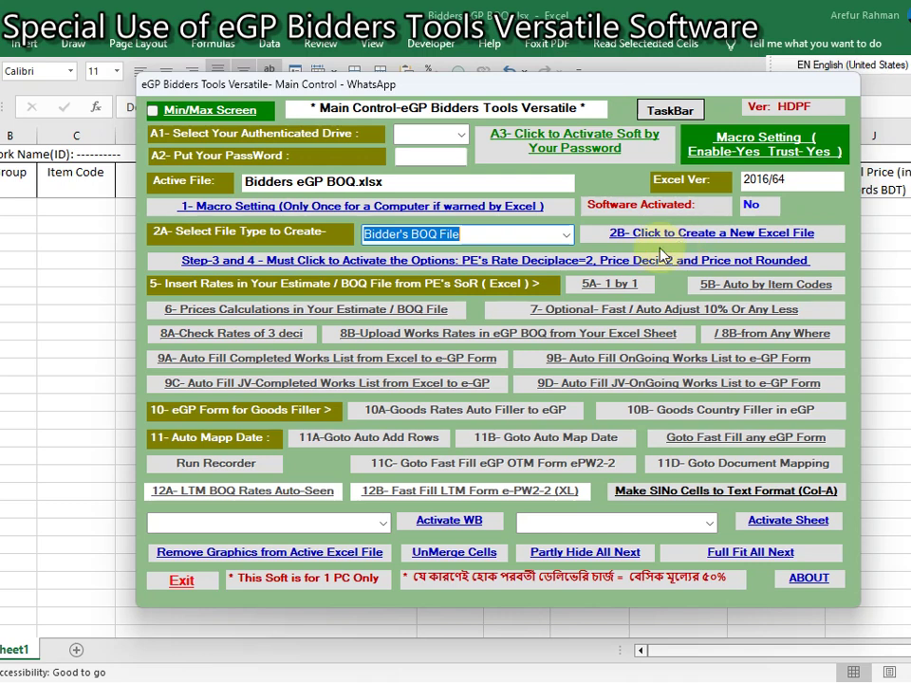
{"action": "left_click", "coordinate": [567, 236]}
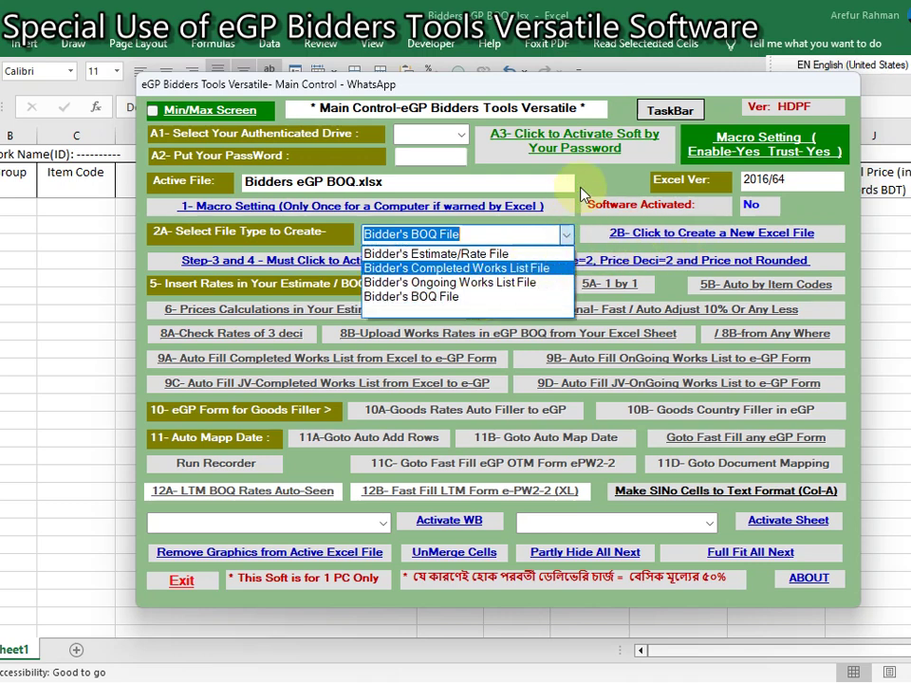
{"action": "left_click", "coordinate": [590, 194]}
{"action": "left_click", "coordinate": [232, 114]}
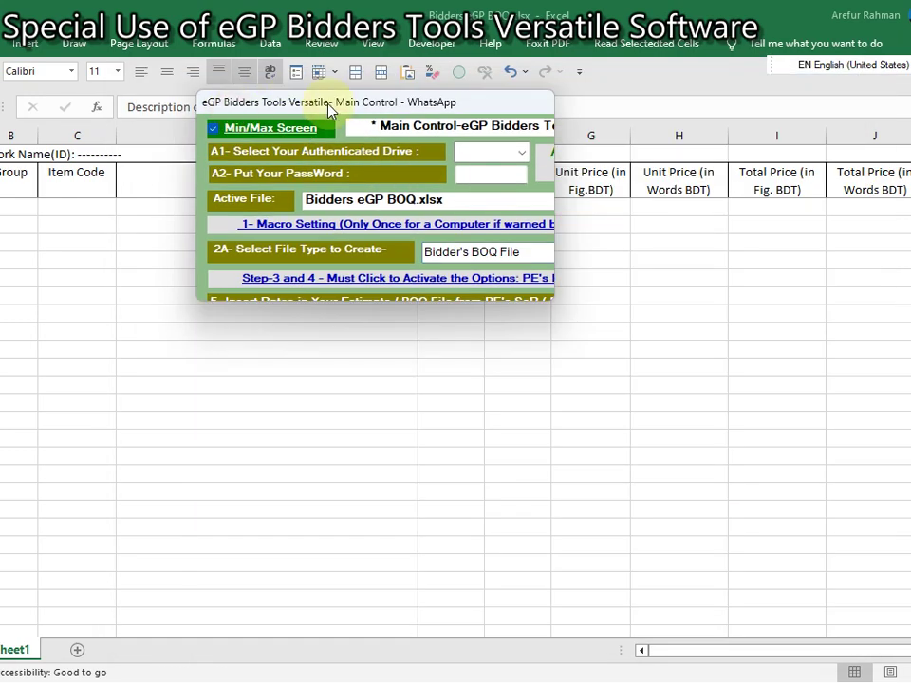
{"action": "left_click_drag", "start_coordinate": [328, 107], "coordinate": [400, 329]}
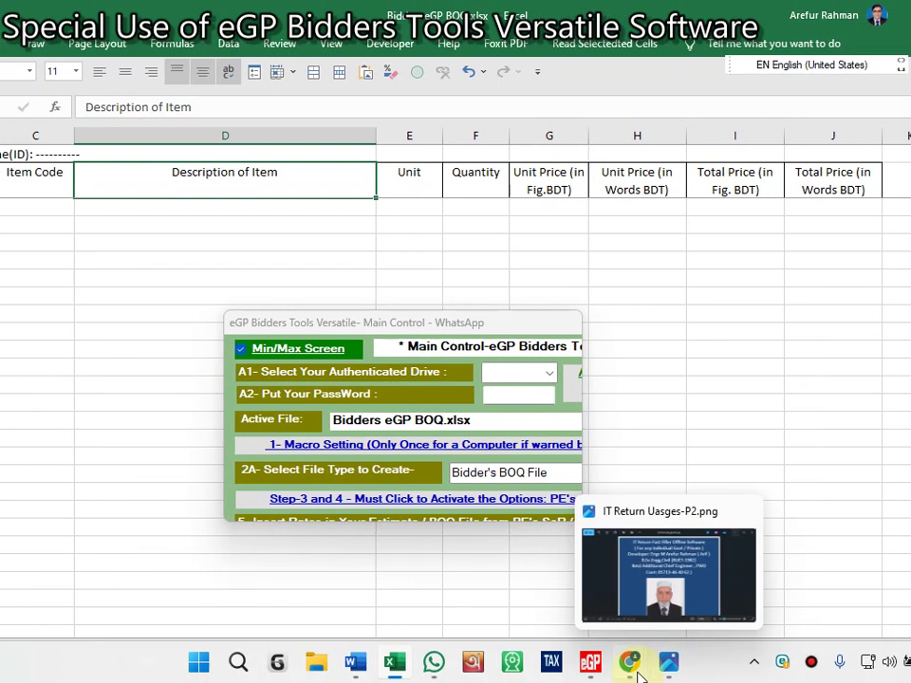
Switch to the Tender / Proposal Preparation page in Chrome showing the Bill of Quantities form.
{"action": "mouse_move", "coordinate": [627, 661]}
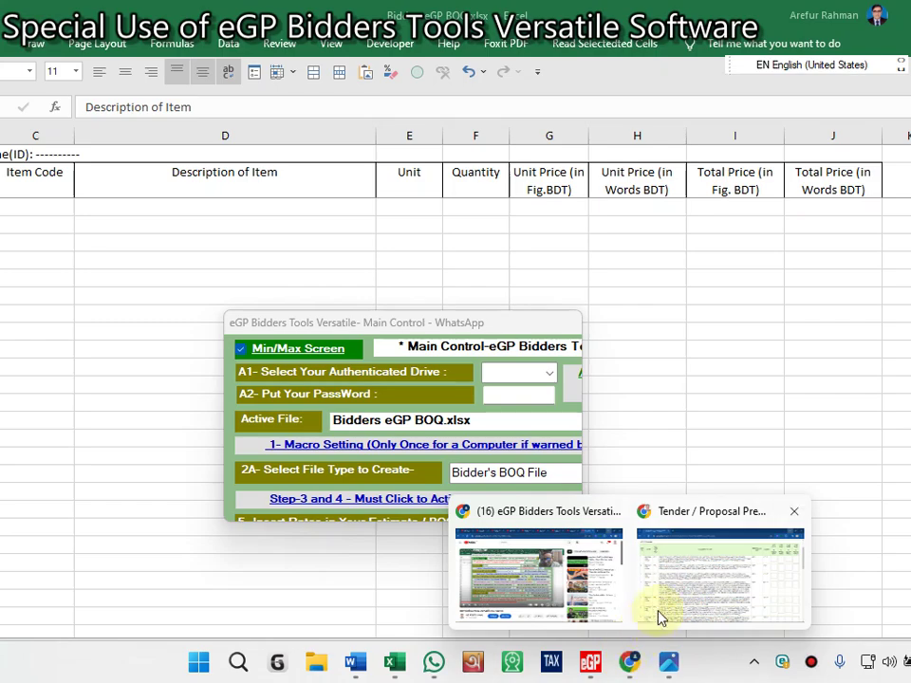
{"action": "left_click", "coordinate": [656, 613]}
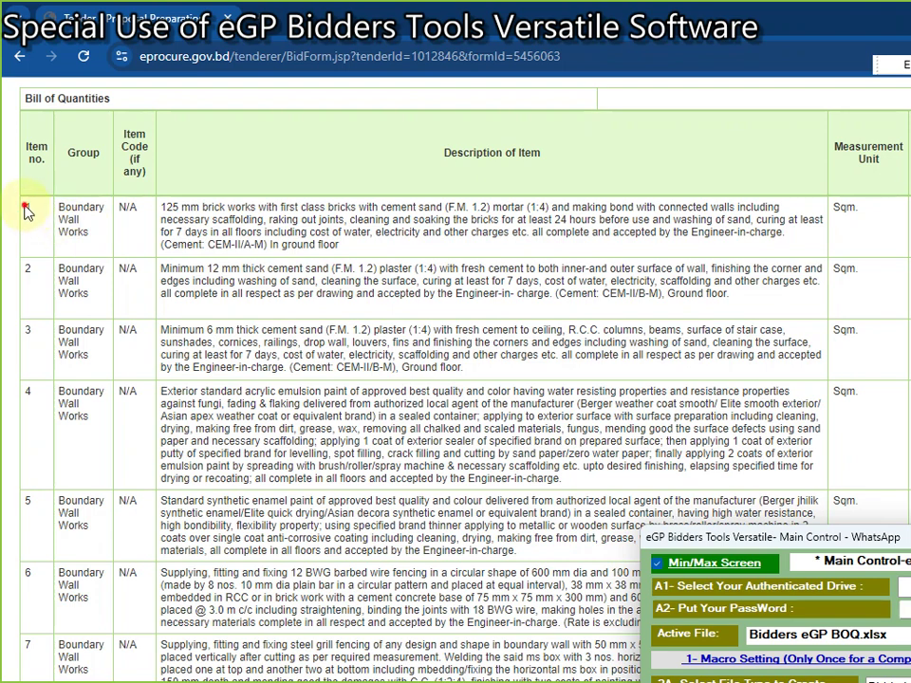
{"action": "left_click_drag", "start_coordinate": [27, 213], "coordinate": [909, 281]}
{"action": "left_click_drag", "start_coordinate": [688, 280], "coordinate": [717, 329]}
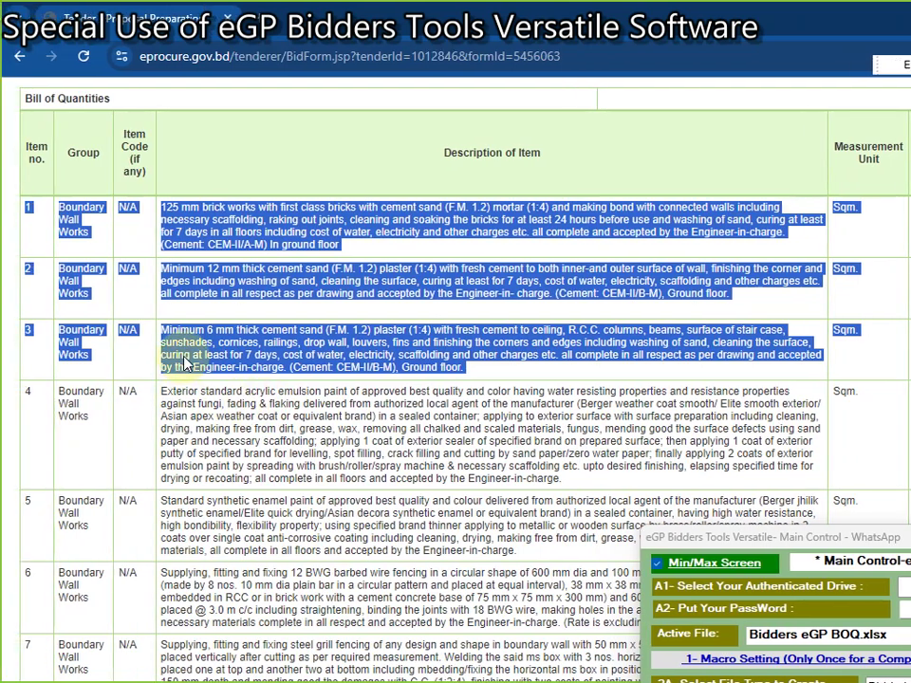
{"action": "left_click", "coordinate": [186, 363]}
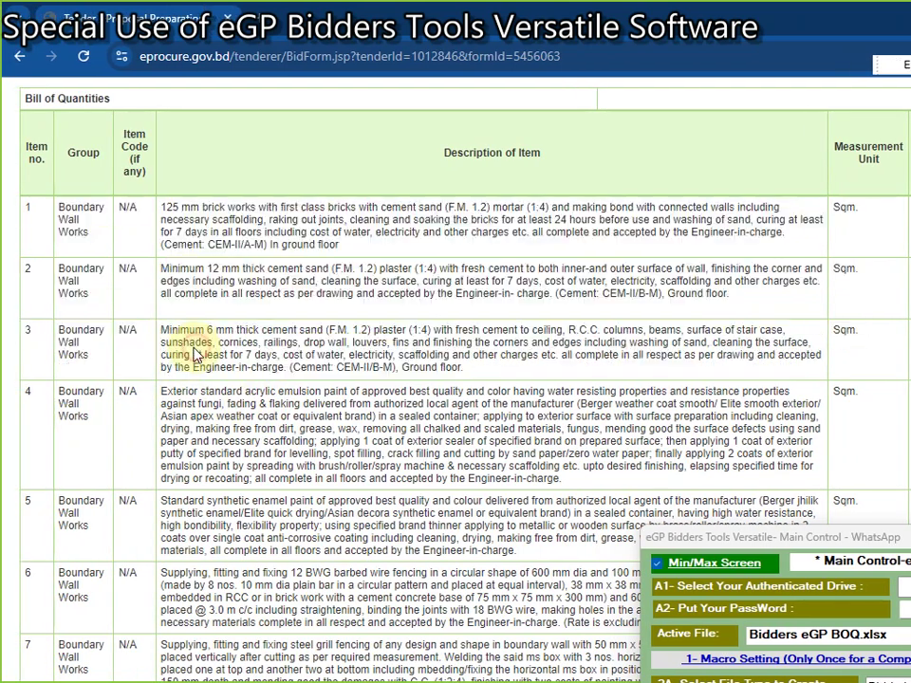
Copy all Bill of Quantities item rows from the tender form and paste them into the Excel BOQ sheet starting at cell A3.
{"action": "left_click_drag", "start_coordinate": [23, 207], "coordinate": [910, 353]}
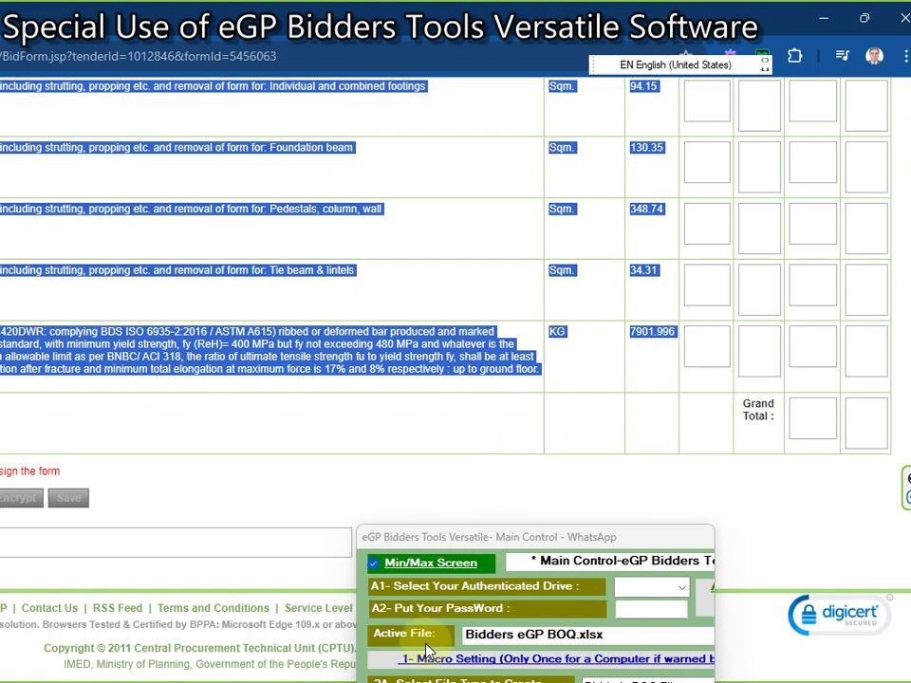
{"action": "mouse_move", "coordinate": [332, 679]}
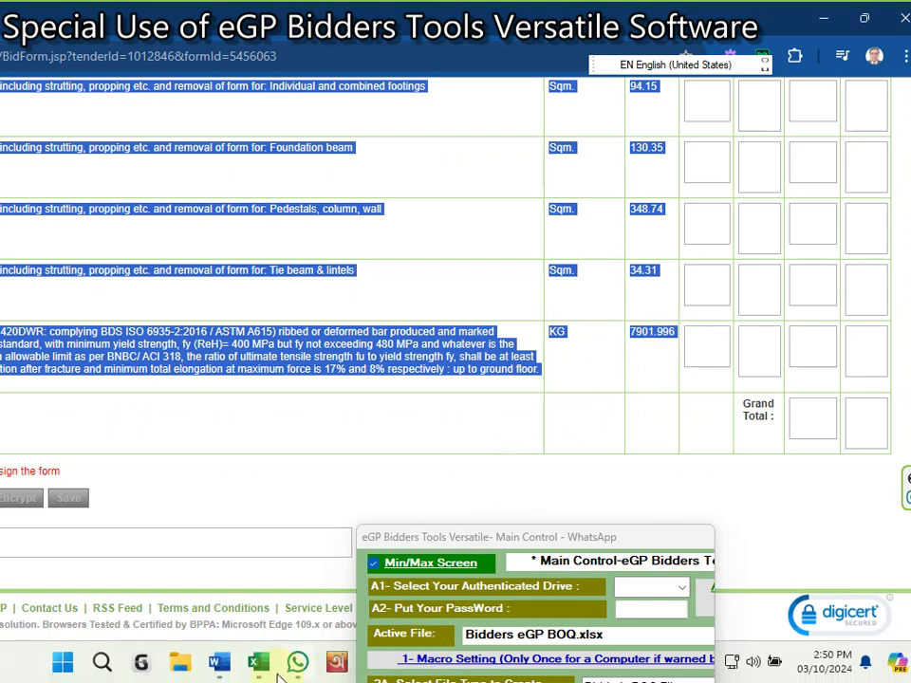
{"action": "left_click", "coordinate": [258, 661]}
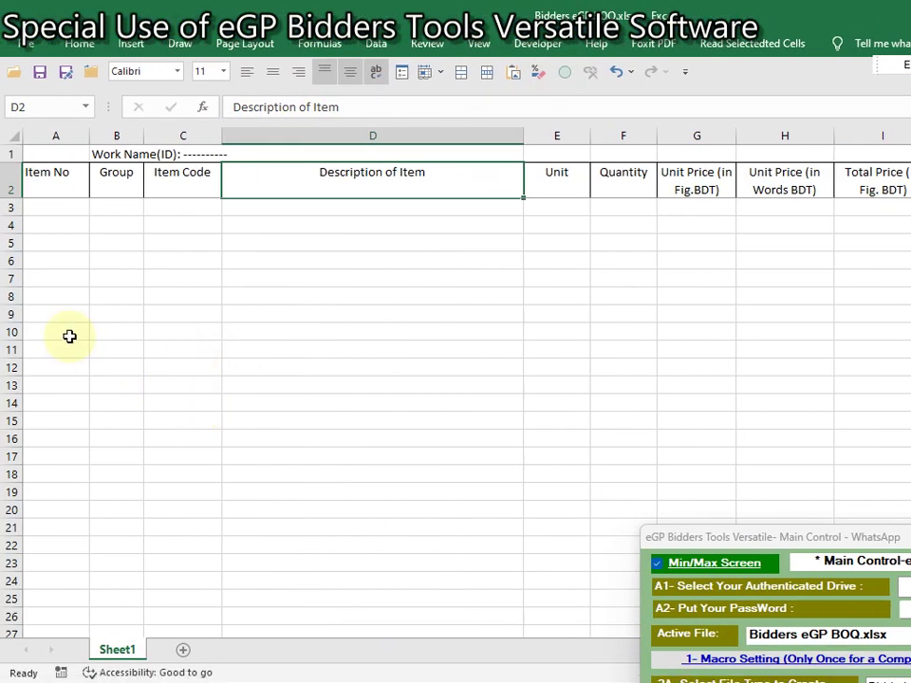
{"action": "left_click", "coordinate": [51, 209]}
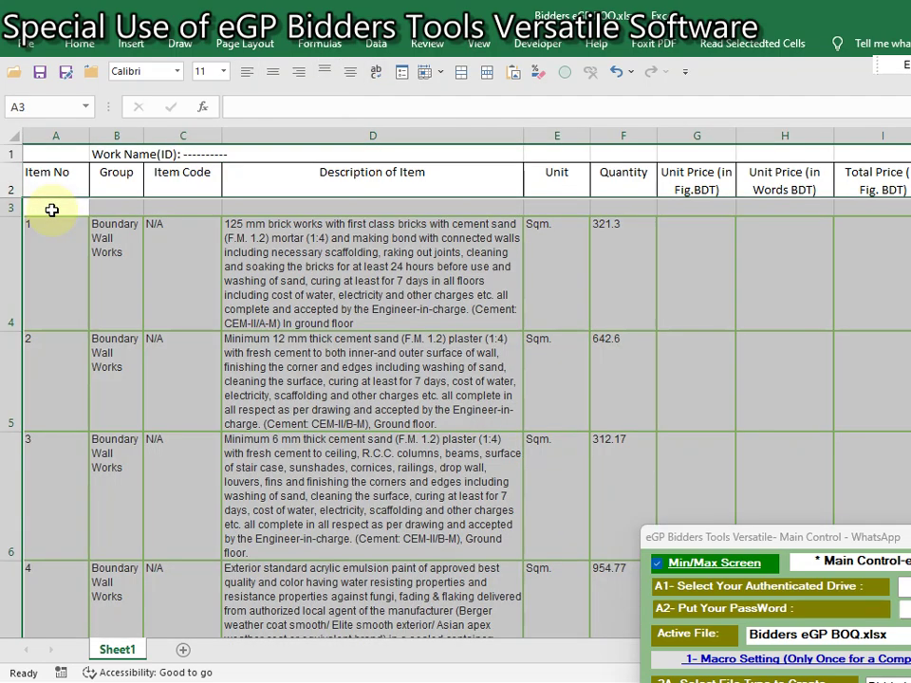
Inspect the pasted rows for embedded form text boxes in the unit price and total price columns.
{"action": "left_click", "coordinate": [274, 265]}
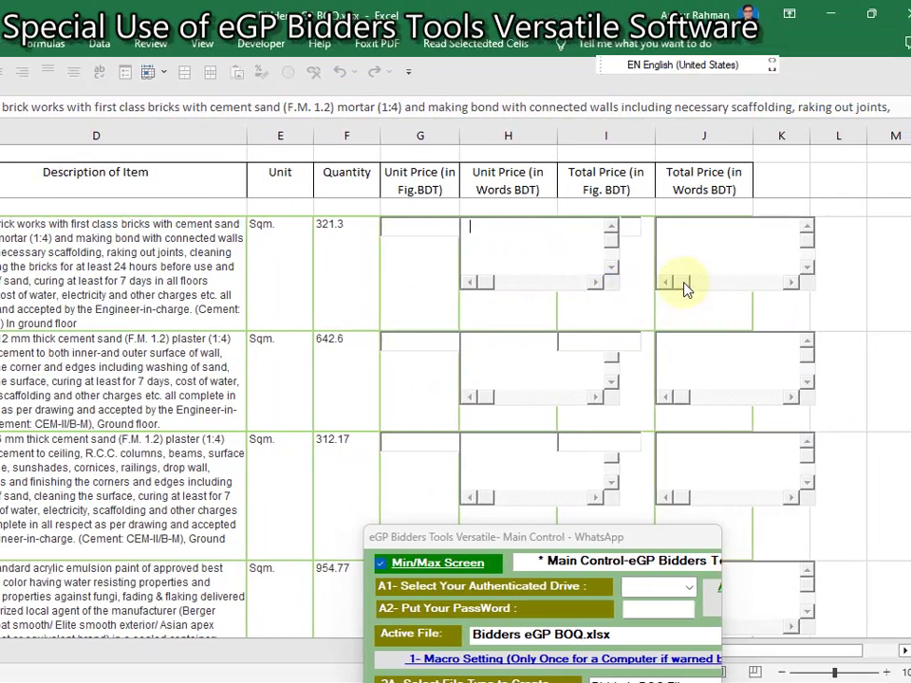
{"action": "left_click", "coordinate": [473, 397]}
{"action": "scroll", "coordinate": [418, 404], "scroll_direction": "down", "scroll_amount": 2}
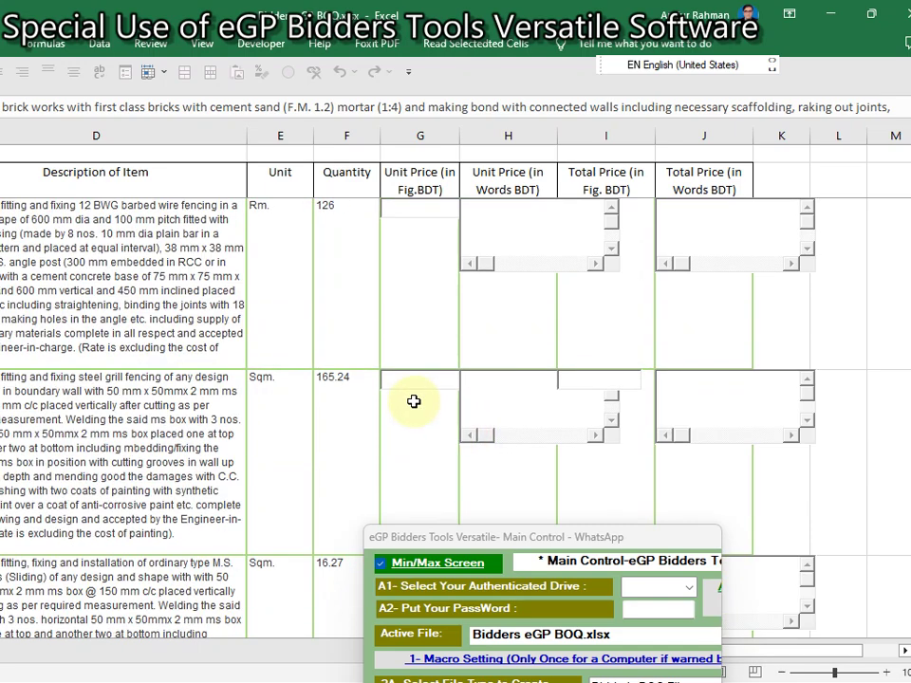
{"action": "scroll", "coordinate": [412, 397], "scroll_direction": "up", "scroll_amount": 2}
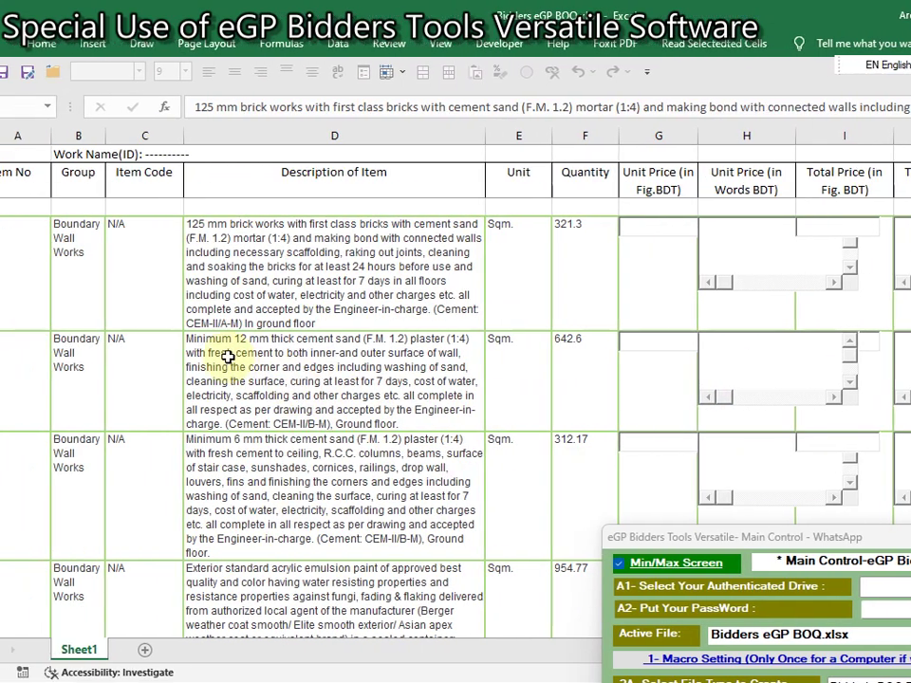
{"action": "left_click", "coordinate": [62, 279]}
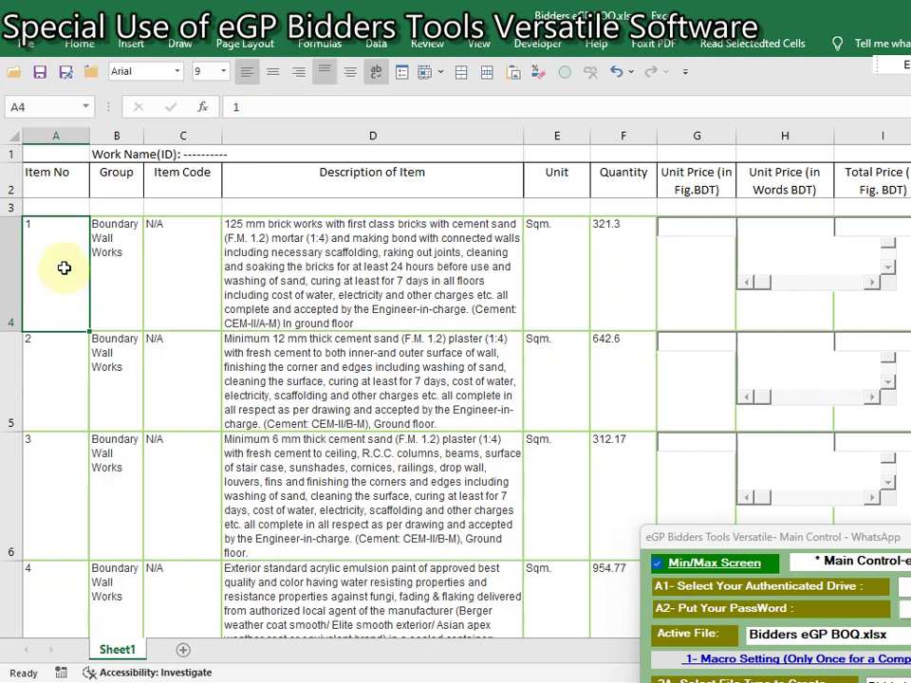
{"action": "left_click", "coordinate": [58, 212]}
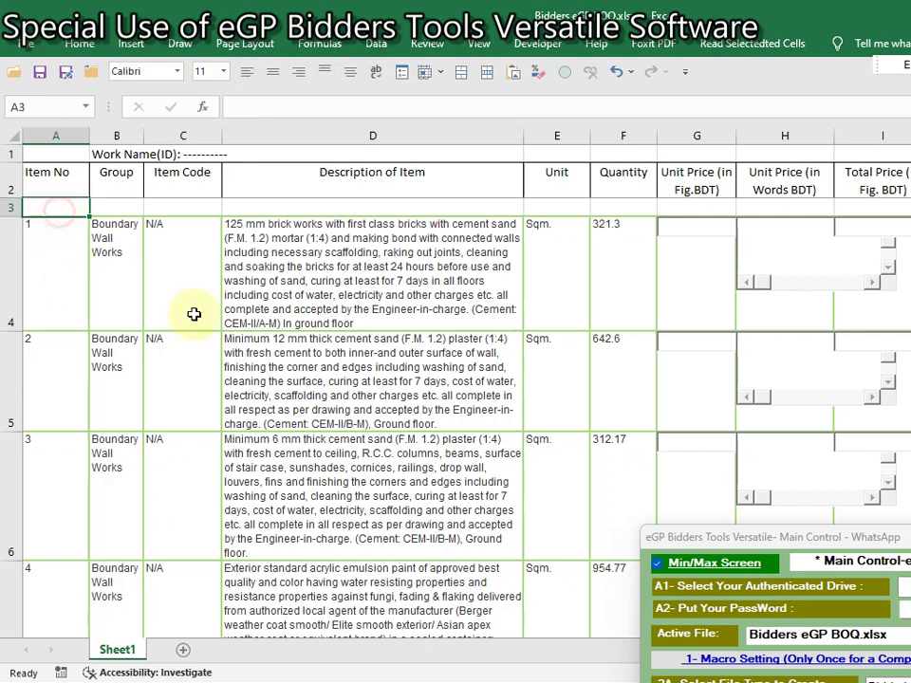
Remove the graphics from the active Excel file and move the collapsed Main Control window off the header row.
{"action": "left_click", "coordinate": [655, 562]}
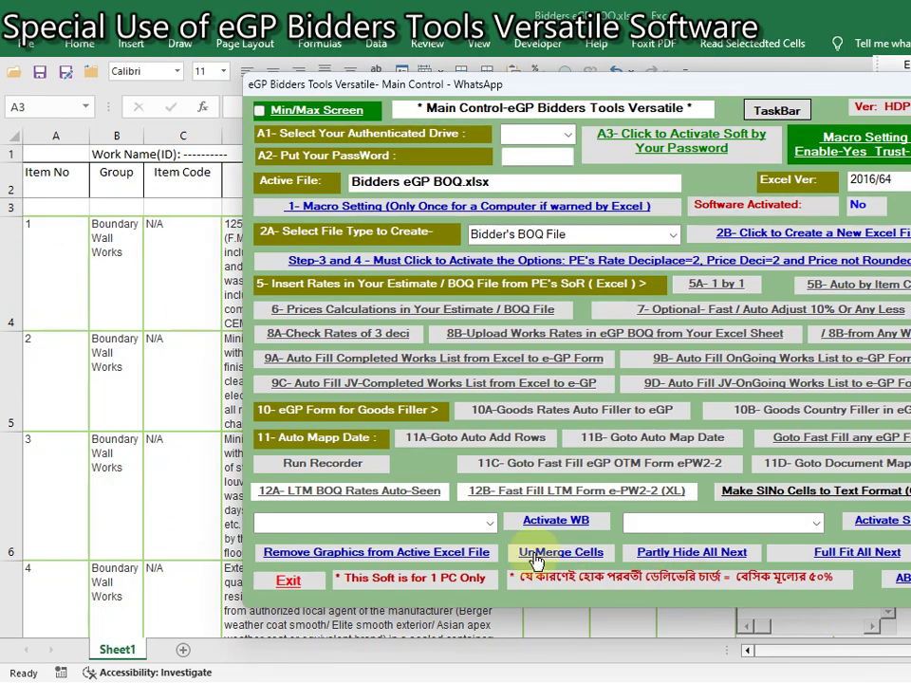
{"action": "left_click", "coordinate": [428, 556]}
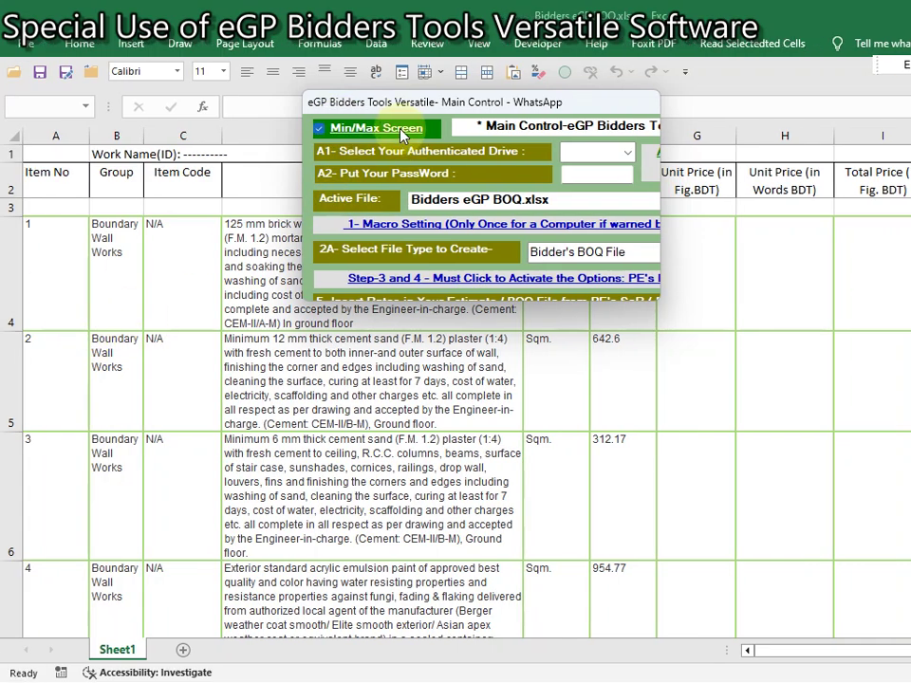
{"action": "left_click_drag", "start_coordinate": [415, 116], "coordinate": [545, 338]}
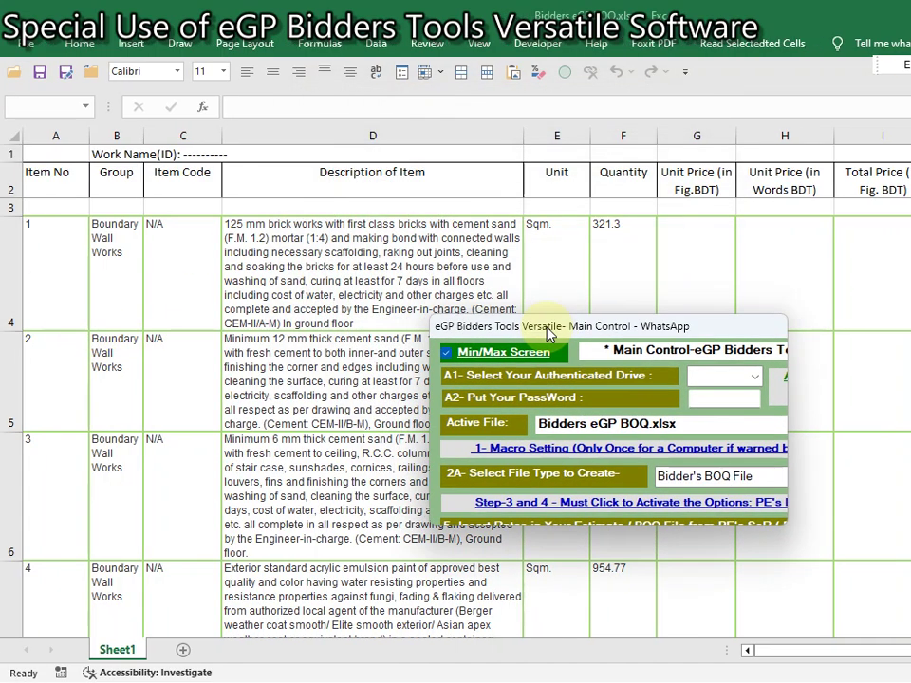
Unmerge the cells across the entire BOQ sheet and look over the resulting item rows.
{"action": "left_click", "coordinate": [12, 137]}
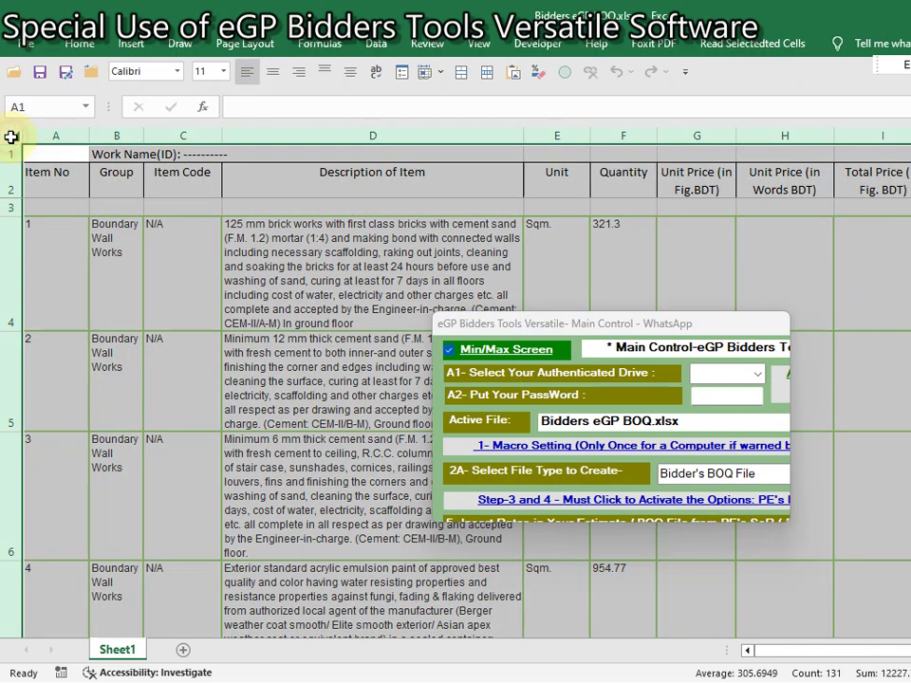
{"action": "left_click", "coordinate": [501, 357]}
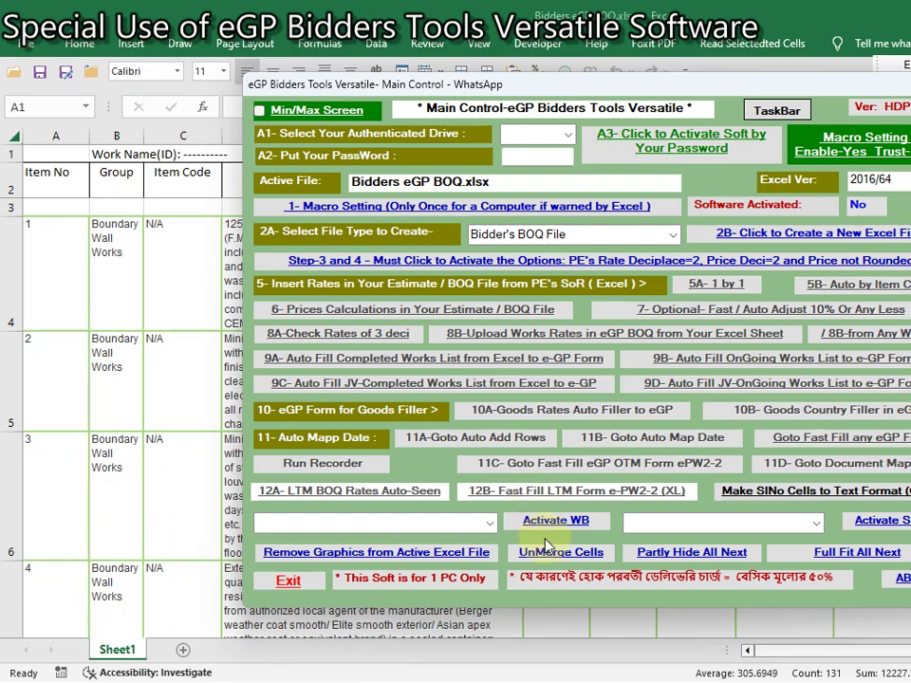
{"action": "left_click", "coordinate": [573, 558]}
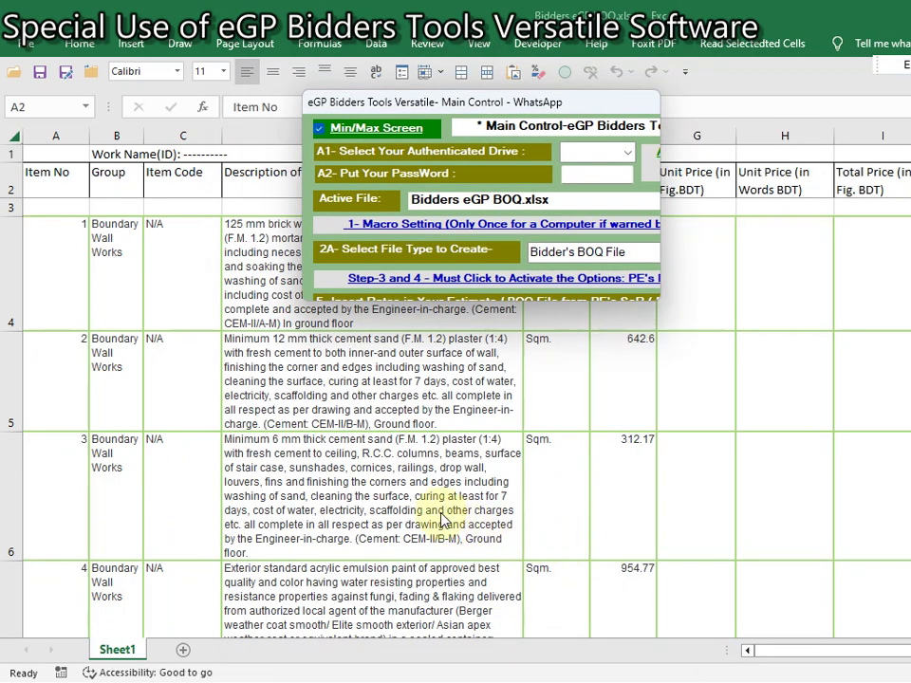
{"action": "scroll", "coordinate": [439, 512], "scroll_direction": "down", "scroll_amount": 3}
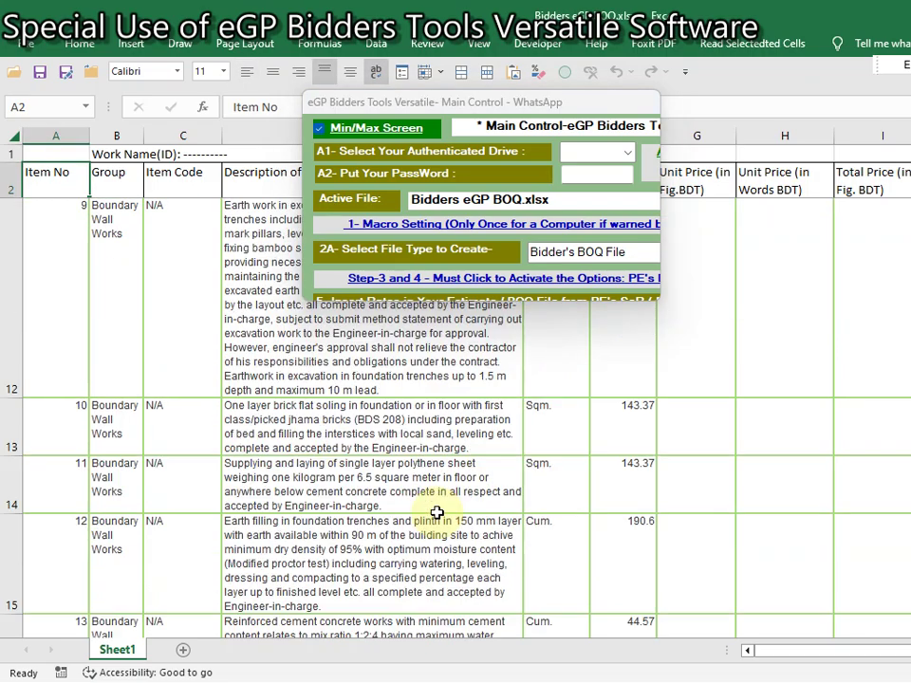
Move the collapsed Main Control window clear of the item descriptions and examine the full row text throughout the BOQ sheet.
{"action": "scroll", "coordinate": [435, 513], "scroll_direction": "down", "scroll_amount": 5}
{"action": "scroll", "coordinate": [429, 510], "scroll_direction": "up", "scroll_amount": 6}
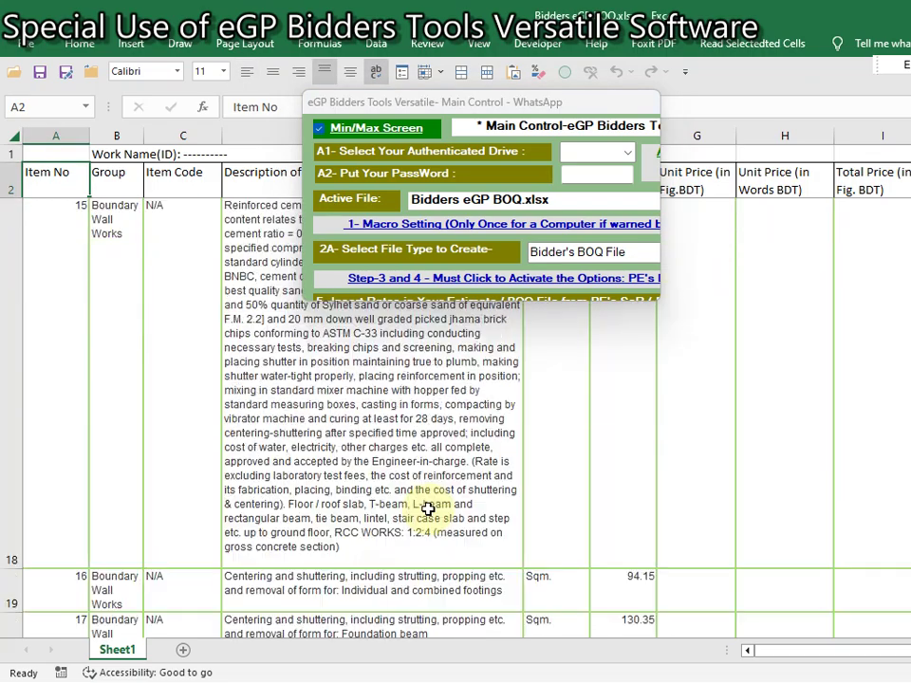
{"action": "scroll", "coordinate": [429, 510], "scroll_direction": "up", "scroll_amount": 3}
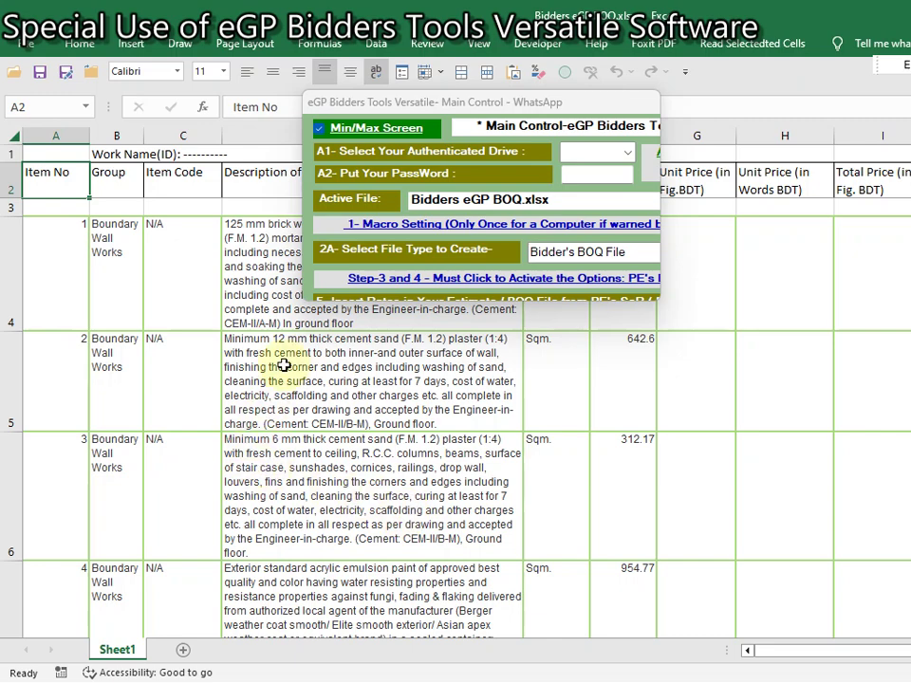
{"action": "left_click", "coordinate": [402, 108]}
{"action": "left_click_drag", "start_coordinate": [403, 107], "coordinate": [681, 398]}
{"action": "left_click", "coordinate": [506, 290]}
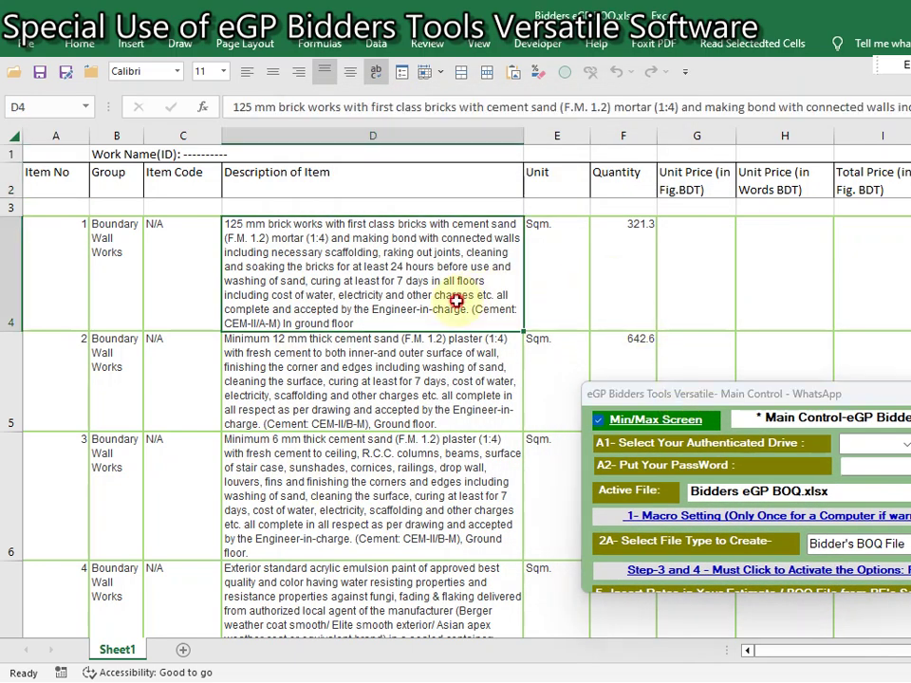
{"action": "scroll", "coordinate": [366, 400], "scroll_direction": "down", "scroll_amount": 5}
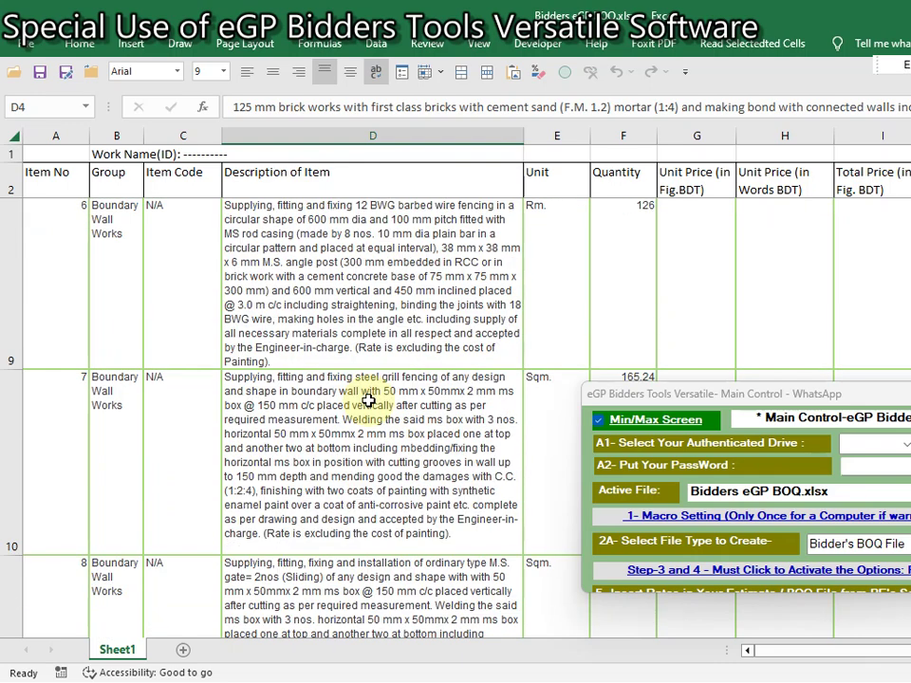
{"action": "left_click", "coordinate": [366, 404]}
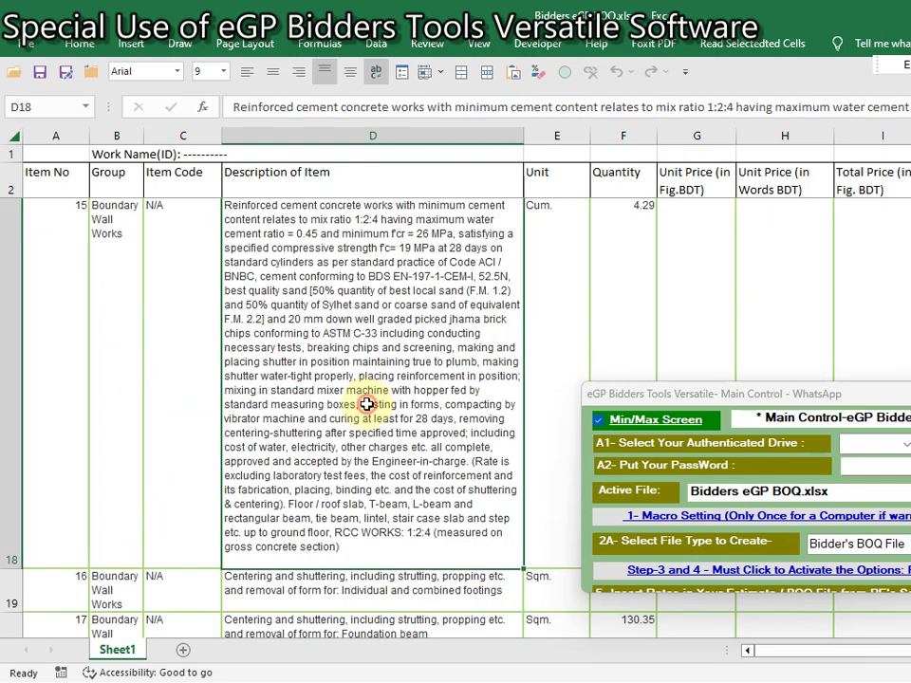
{"action": "scroll", "coordinate": [366, 405], "scroll_direction": "up", "scroll_amount": 2}
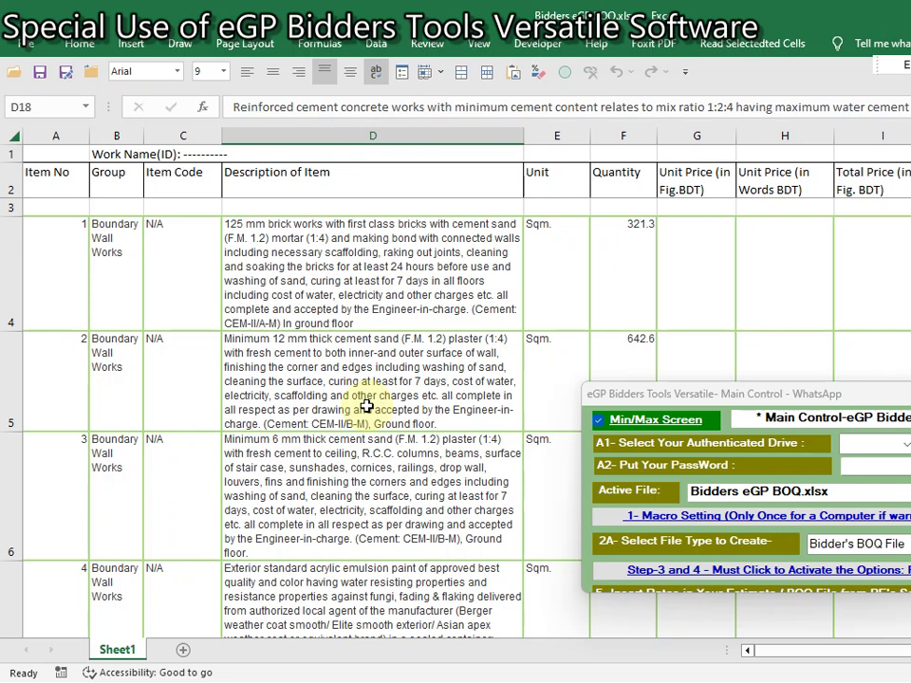
Partly hide the text of all item rows starting from description cell D4, uncover the description column, and check the shortened rows.
{"action": "left_click", "coordinate": [374, 242]}
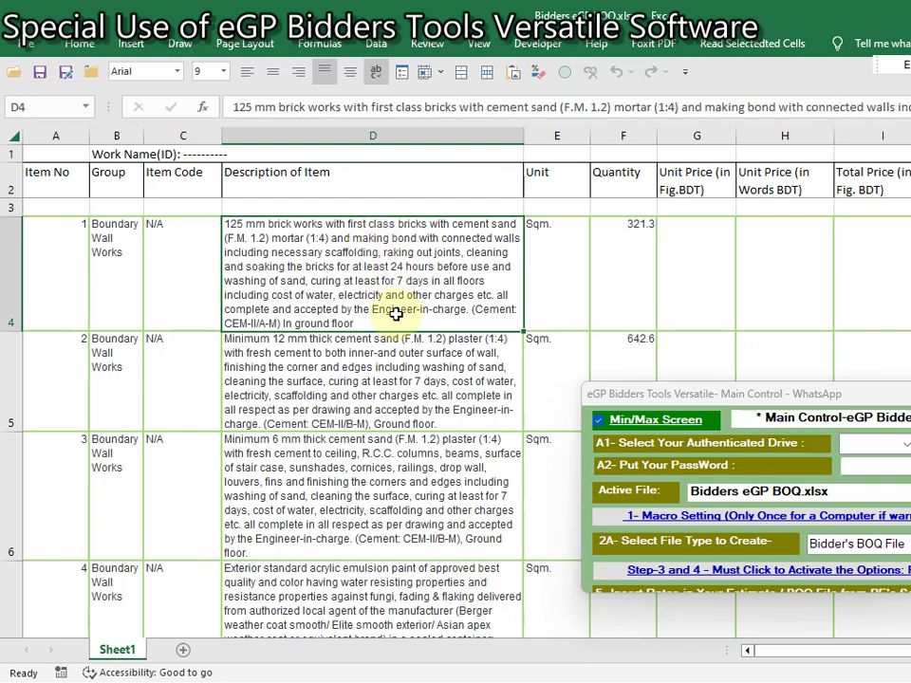
{"action": "left_click", "coordinate": [621, 419]}
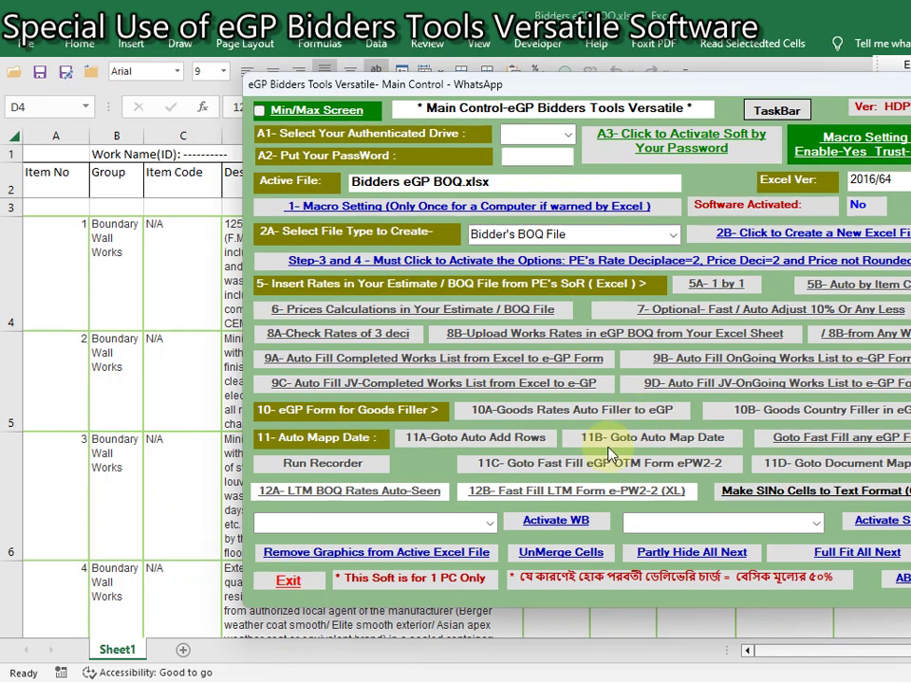
{"action": "left_click", "coordinate": [679, 557]}
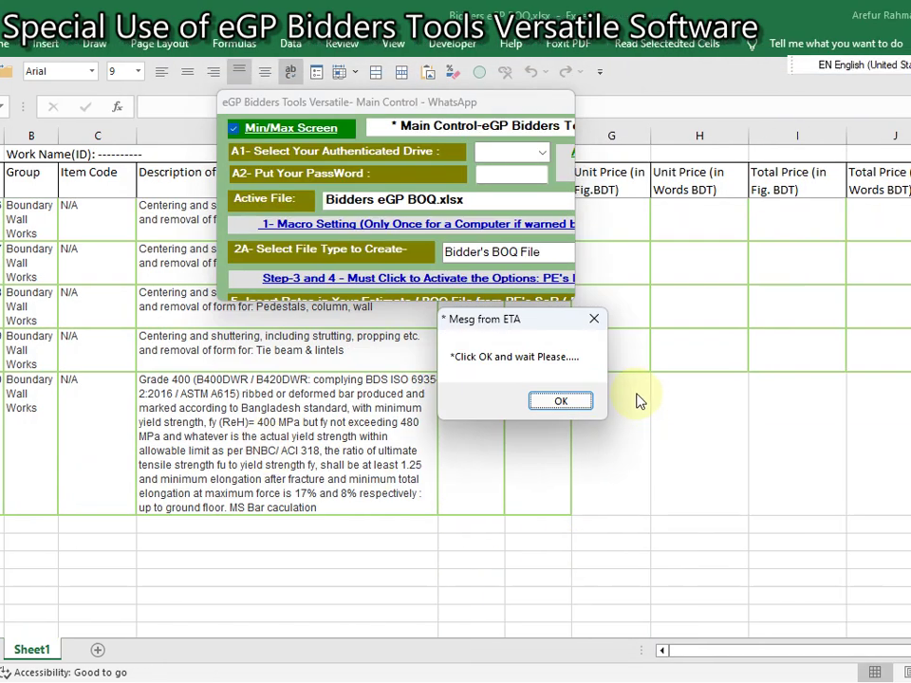
{"action": "left_click", "coordinate": [576, 401]}
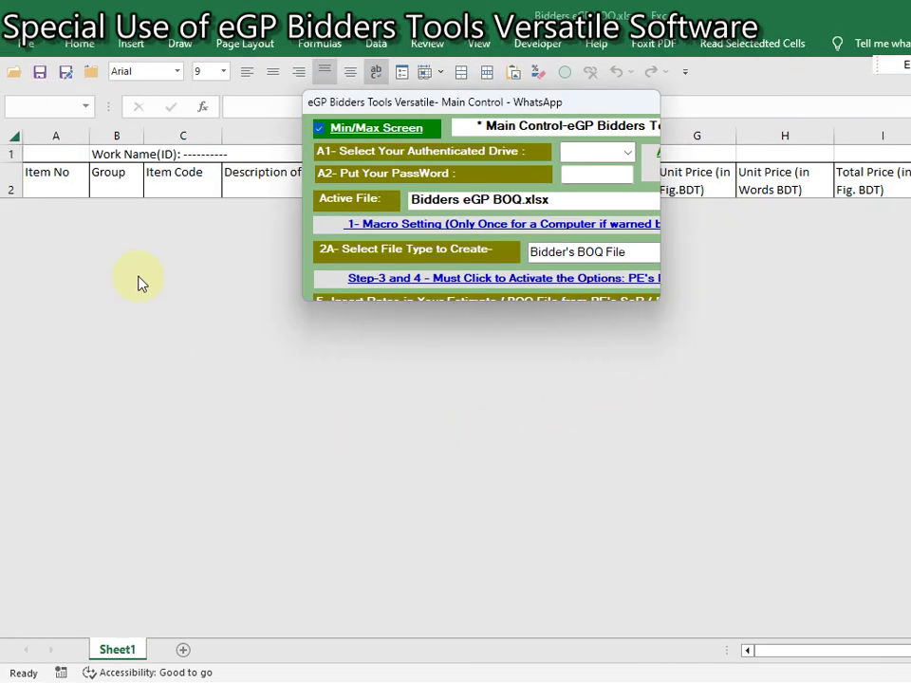
{"action": "left_click", "coordinate": [368, 105]}
{"action": "left_click", "coordinate": [631, 400]}
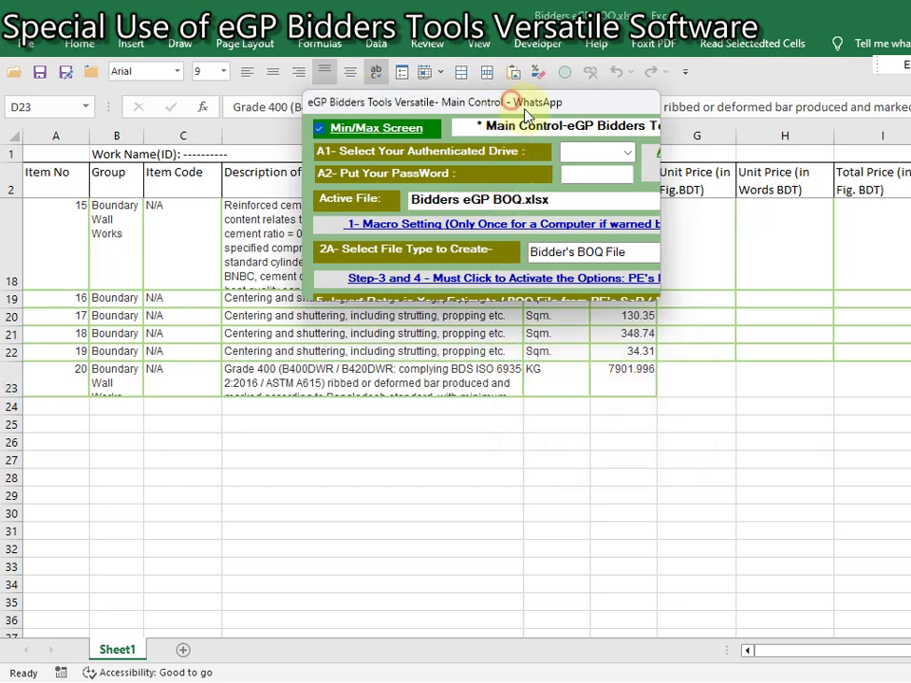
{"action": "left_click_drag", "start_coordinate": [512, 107], "coordinate": [853, 255]}
{"action": "scroll", "coordinate": [434, 302], "scroll_direction": "up", "scroll_amount": 5}
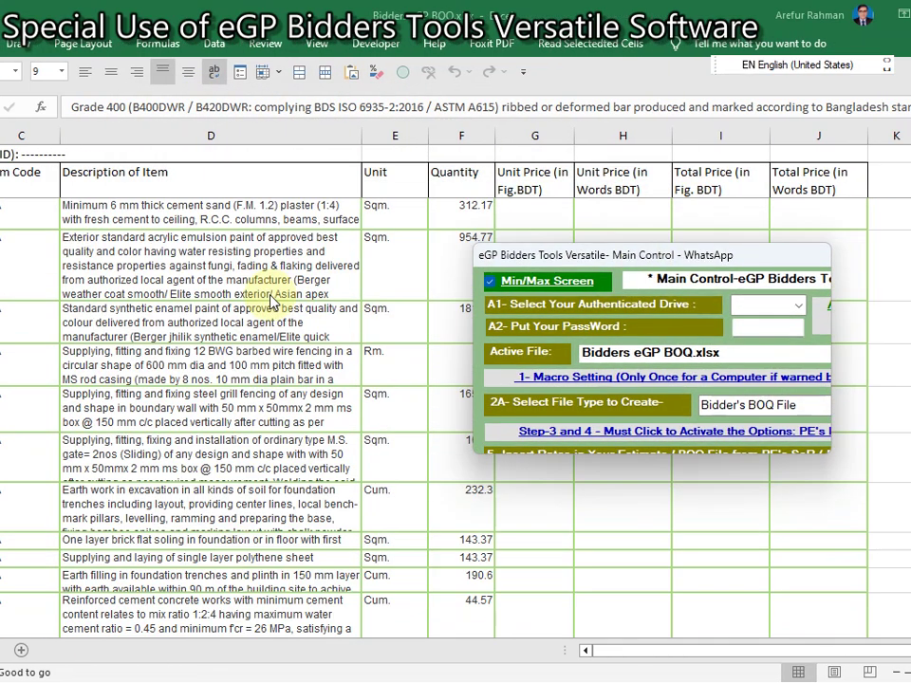
{"action": "scroll", "coordinate": [272, 301], "scroll_direction": "up", "scroll_amount": 1}
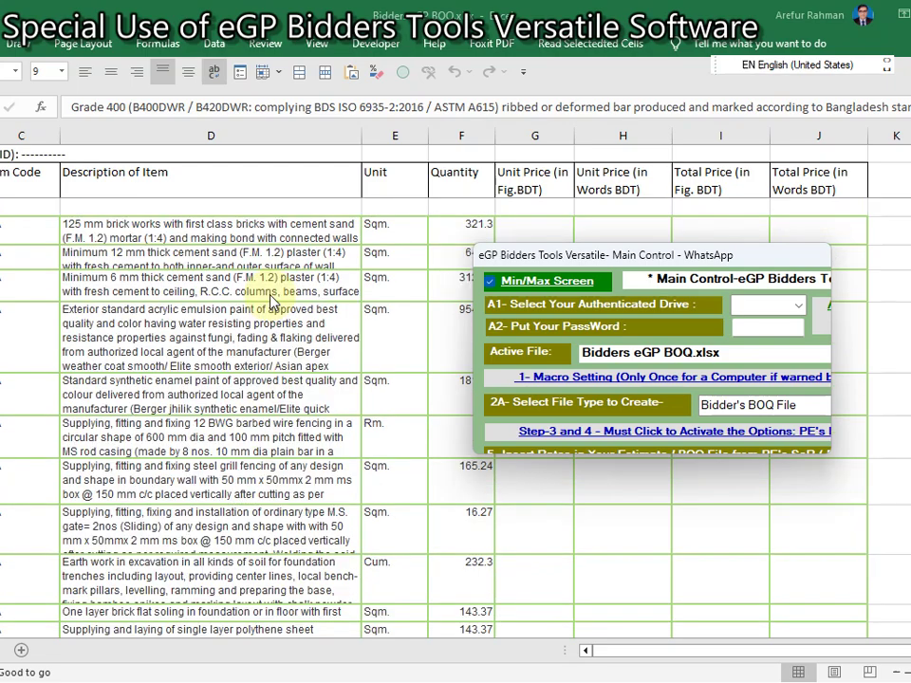
{"action": "scroll", "coordinate": [271, 299], "scroll_direction": "down", "scroll_amount": 5}
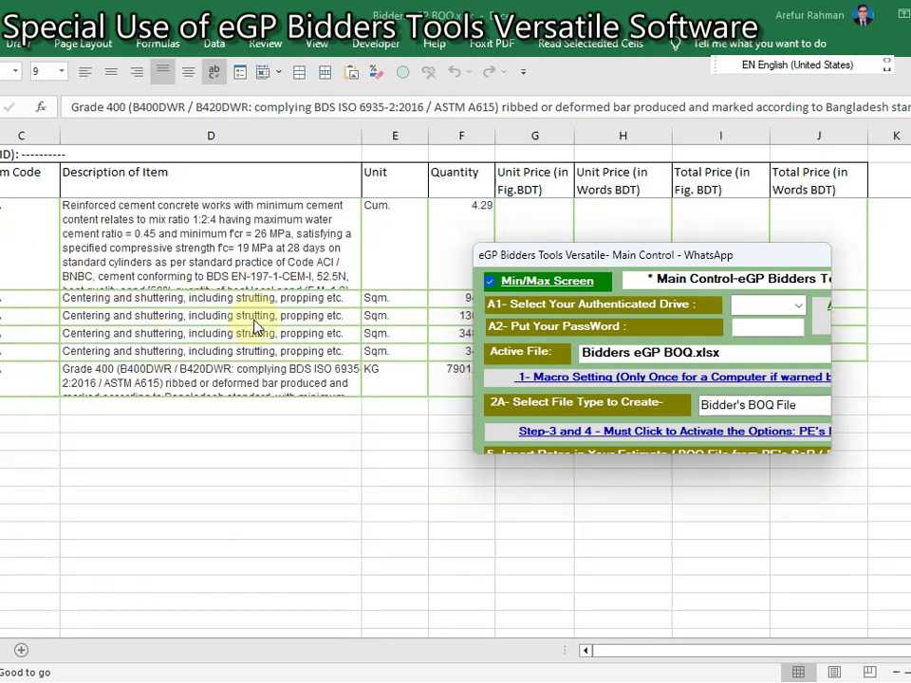
{"action": "scroll", "coordinate": [255, 325], "scroll_direction": "up", "scroll_amount": 6}
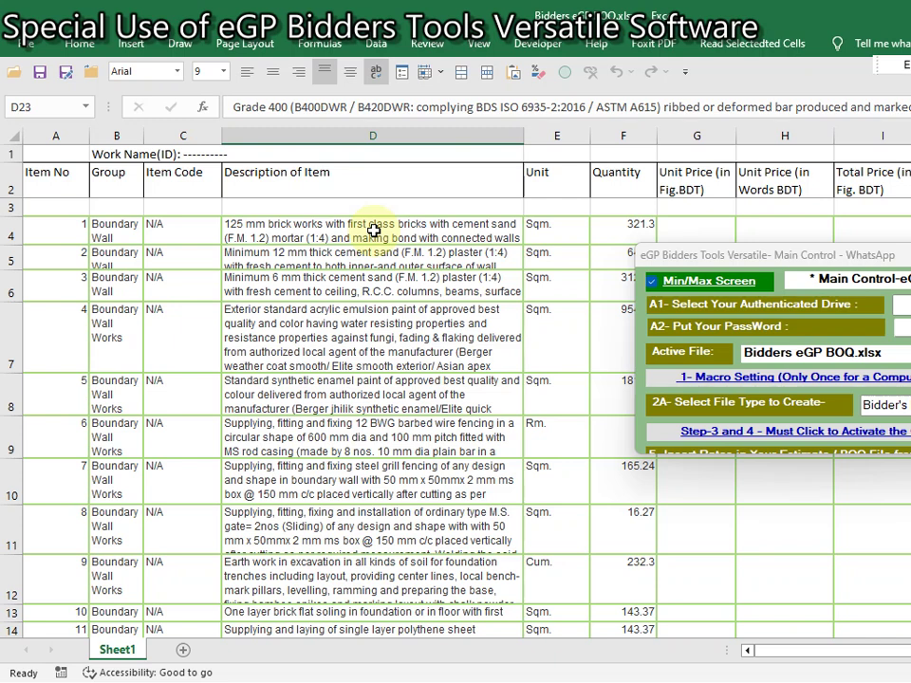
Apply Full Fit All Next from description cell D4 and move the collapsed Main Control window off the descriptions.
{"action": "left_click", "coordinate": [374, 230]}
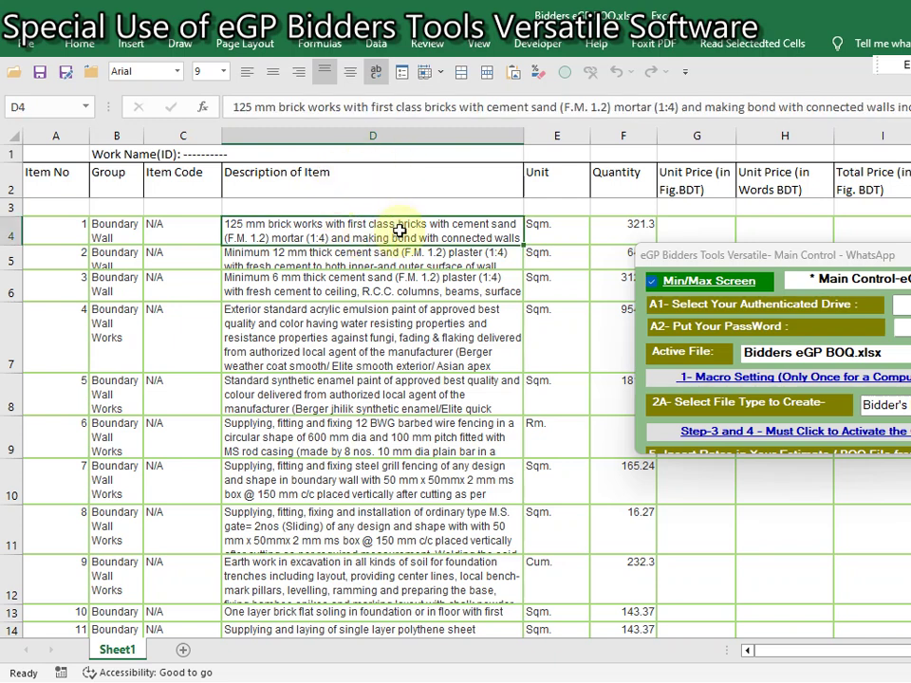
{"action": "left_click", "coordinate": [681, 288]}
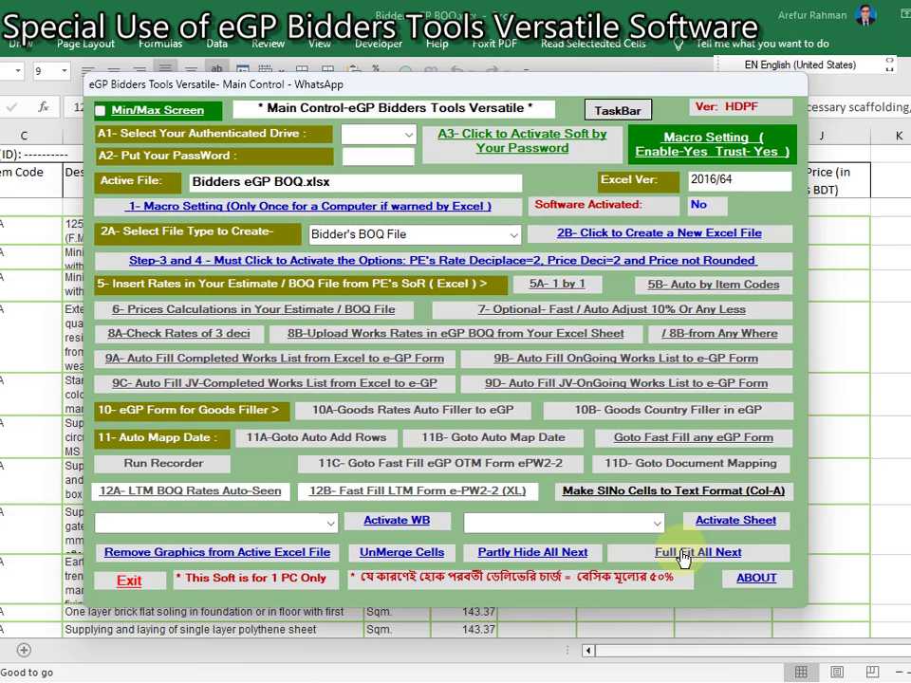
{"action": "left_click", "coordinate": [681, 558]}
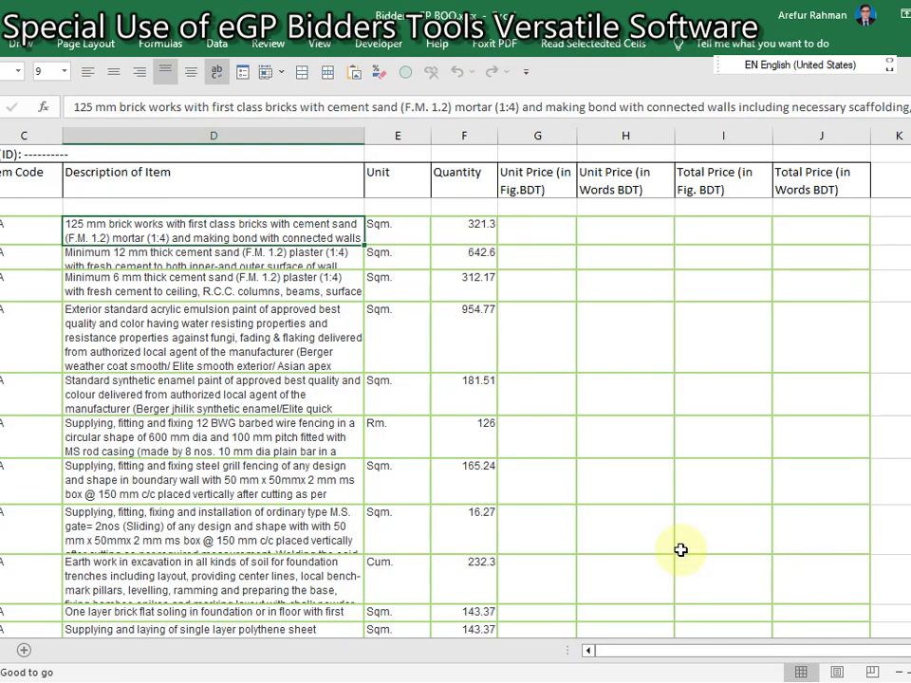
{"action": "left_click", "coordinate": [486, 402]}
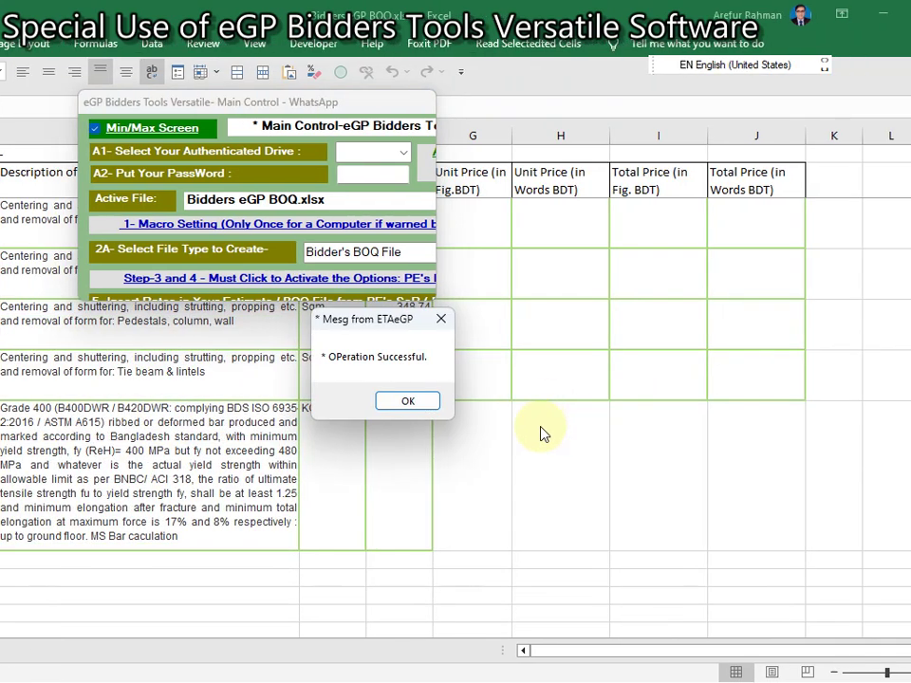
{"action": "left_click", "coordinate": [409, 401]}
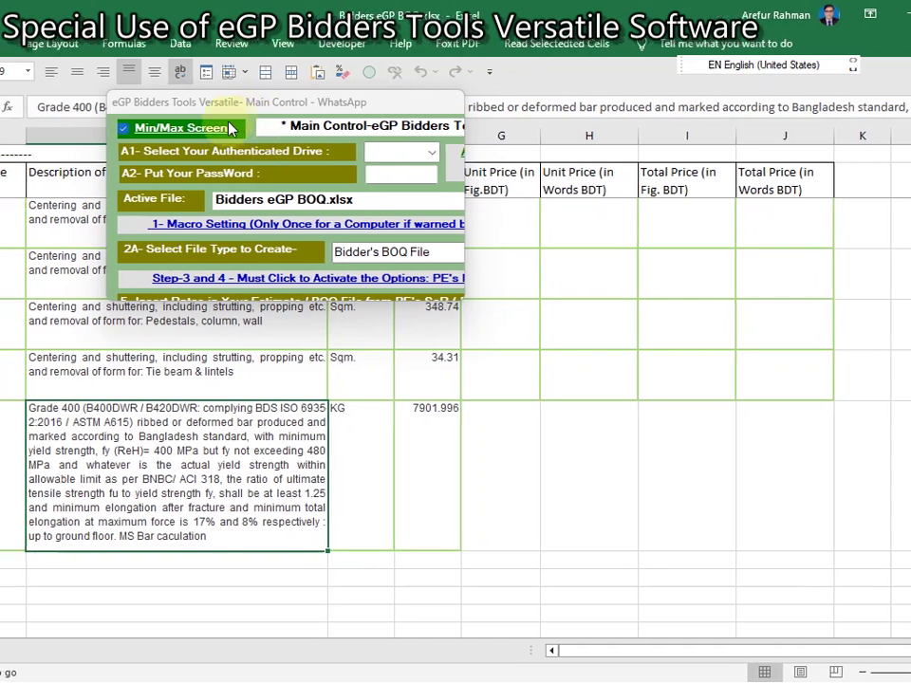
{"action": "left_click_drag", "start_coordinate": [180, 100], "coordinate": [452, 221]}
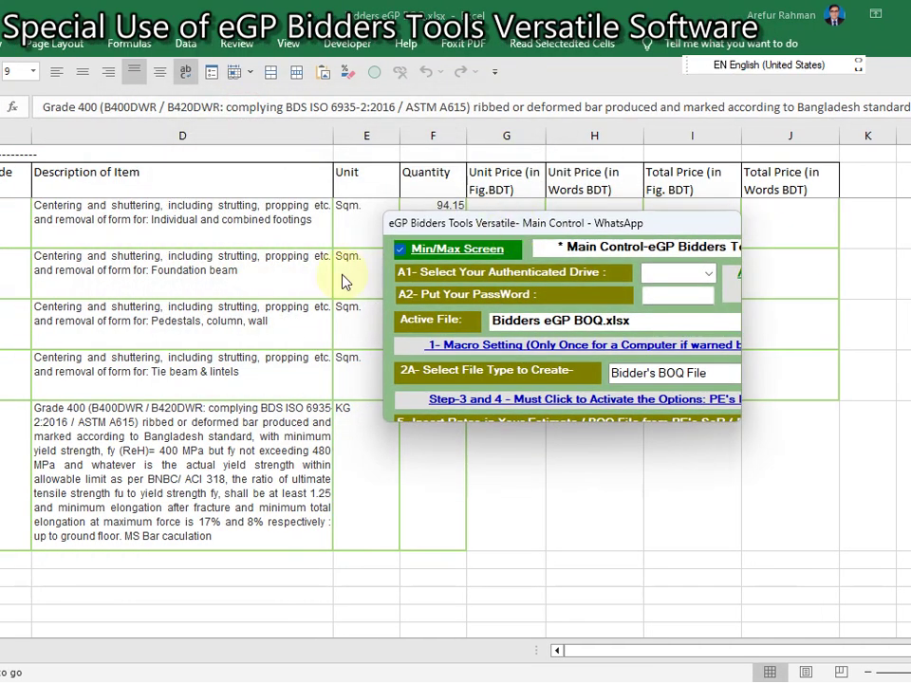
{"action": "scroll", "coordinate": [306, 300], "scroll_direction": "down", "scroll_amount": 3}
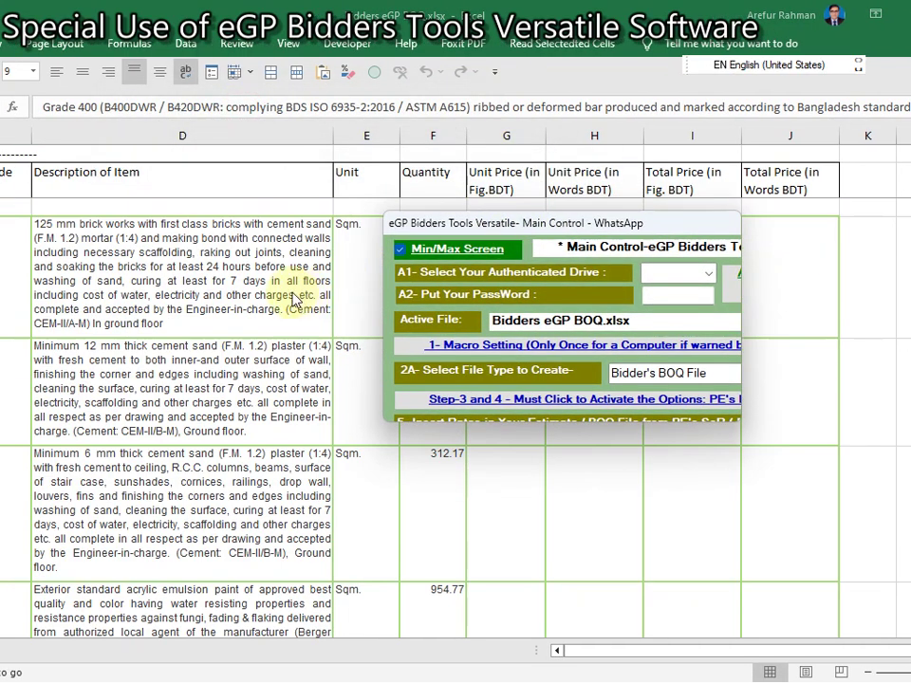
Return the fully fitted item rows to the compact Partly Hide All Next layout from cell D4 and look over the sheet.
{"action": "left_click", "coordinate": [247, 237]}
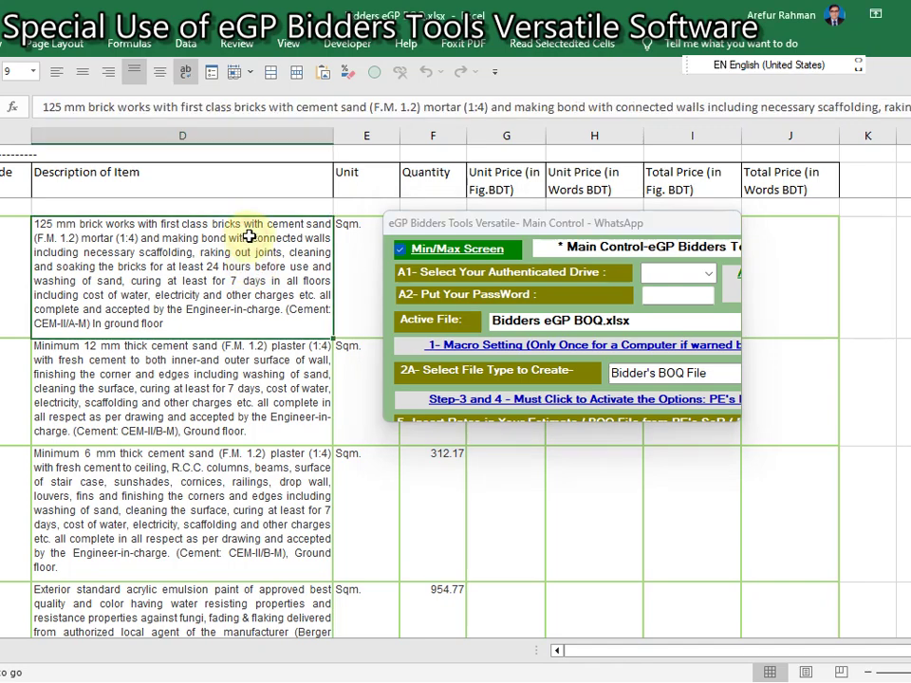
{"action": "left_click", "coordinate": [400, 248]}
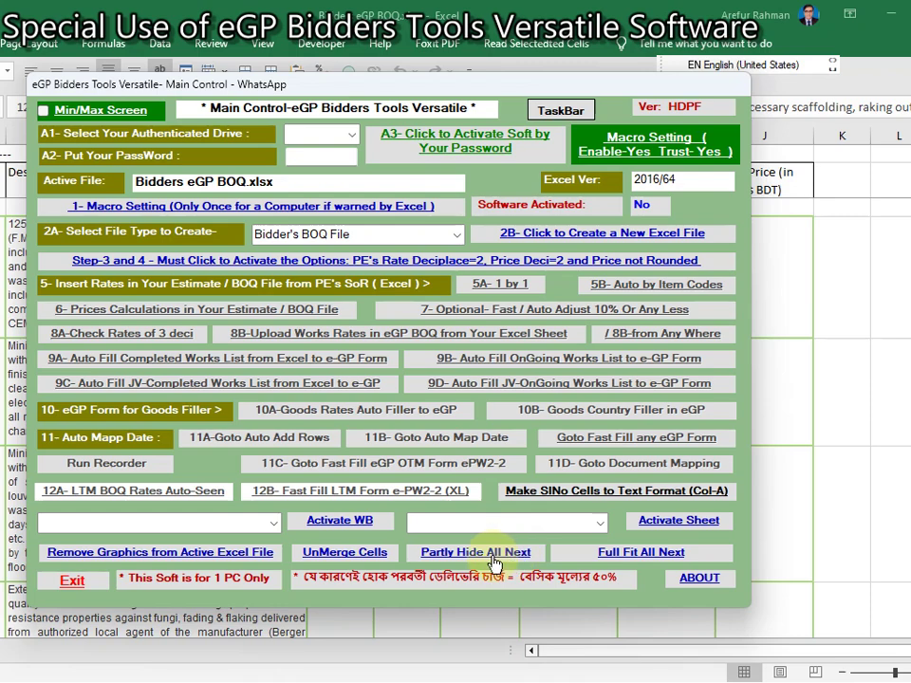
{"action": "left_click", "coordinate": [490, 554]}
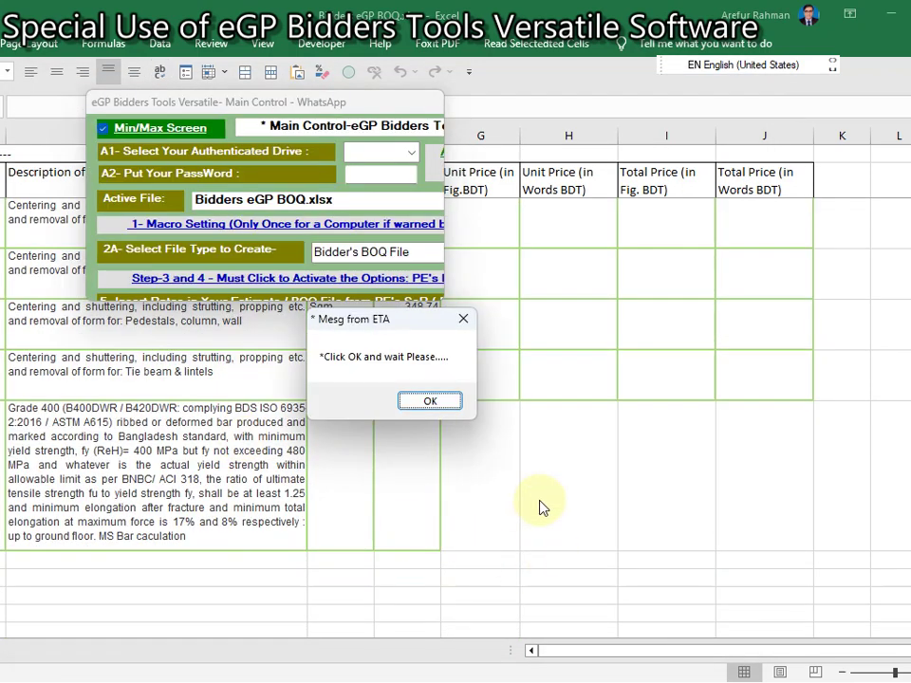
{"action": "left_click", "coordinate": [428, 403]}
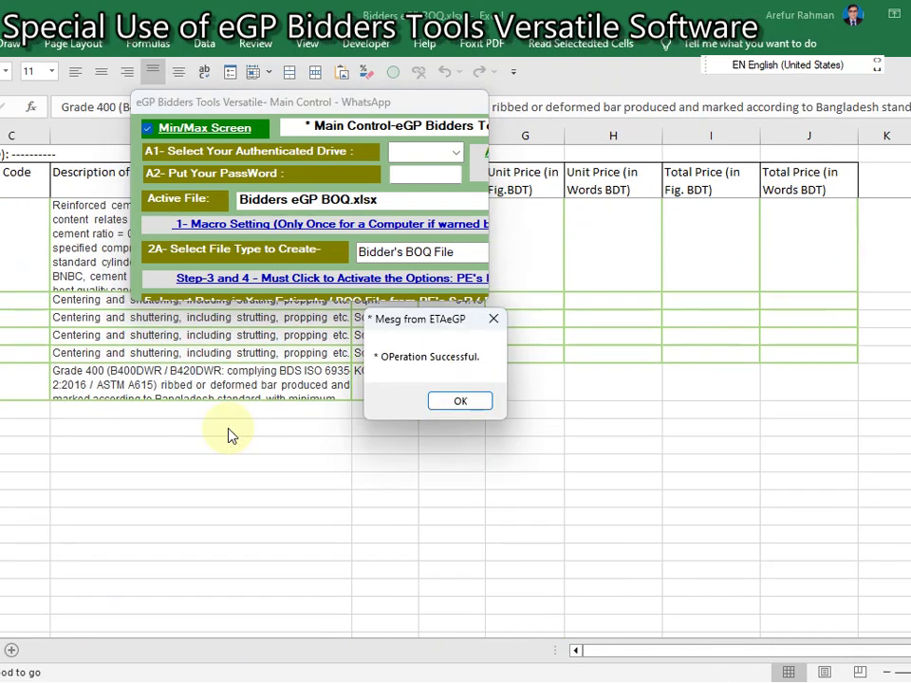
{"action": "left_click", "coordinate": [460, 401]}
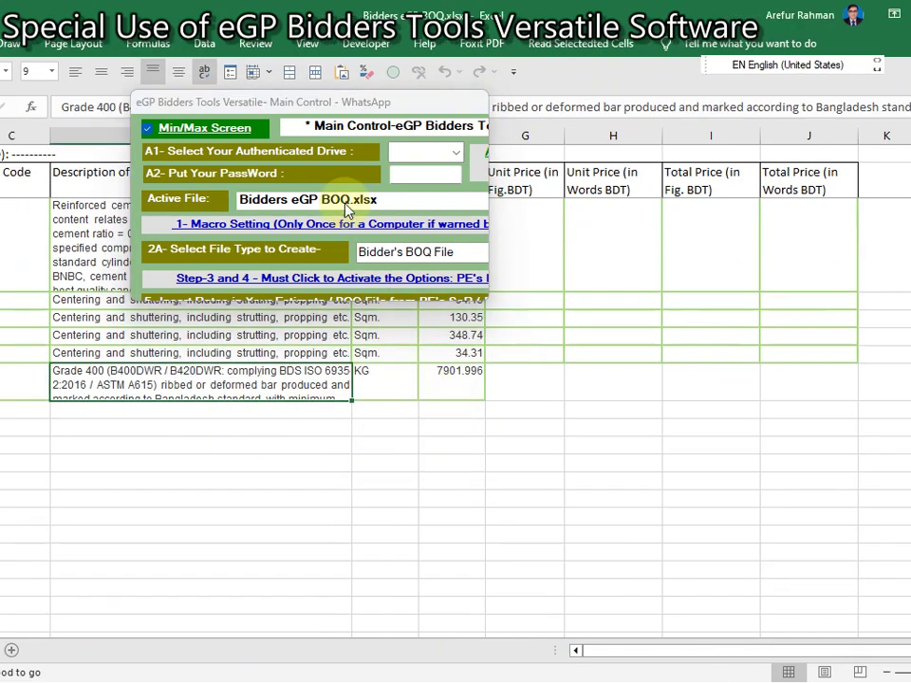
{"action": "left_click_drag", "start_coordinate": [355, 111], "coordinate": [620, 381]}
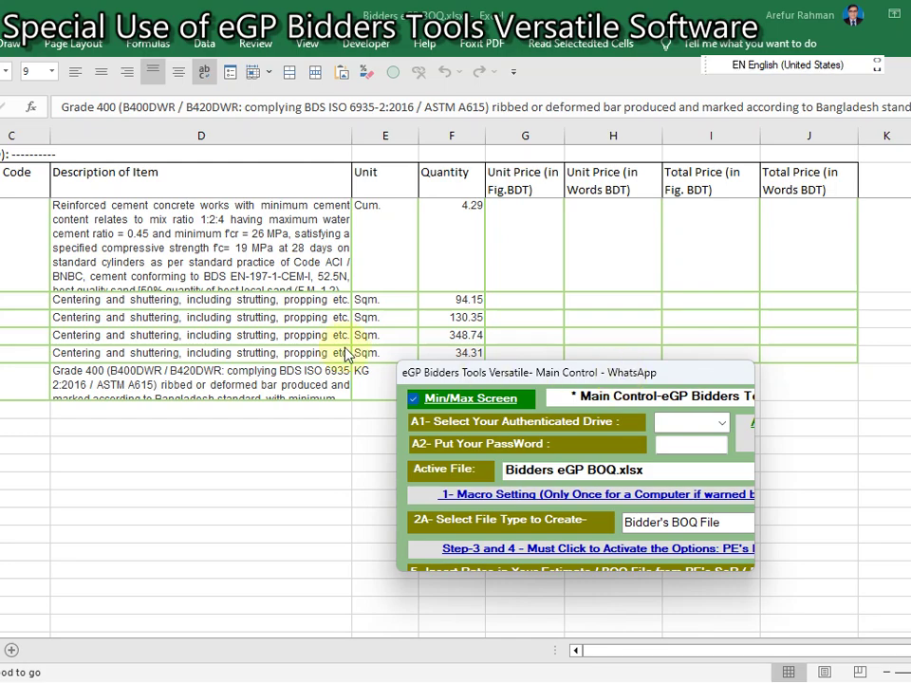
{"action": "scroll", "coordinate": [331, 346], "scroll_direction": "up", "scroll_amount": 2}
{"action": "scroll", "coordinate": [330, 347], "scroll_direction": "up", "scroll_amount": 3}
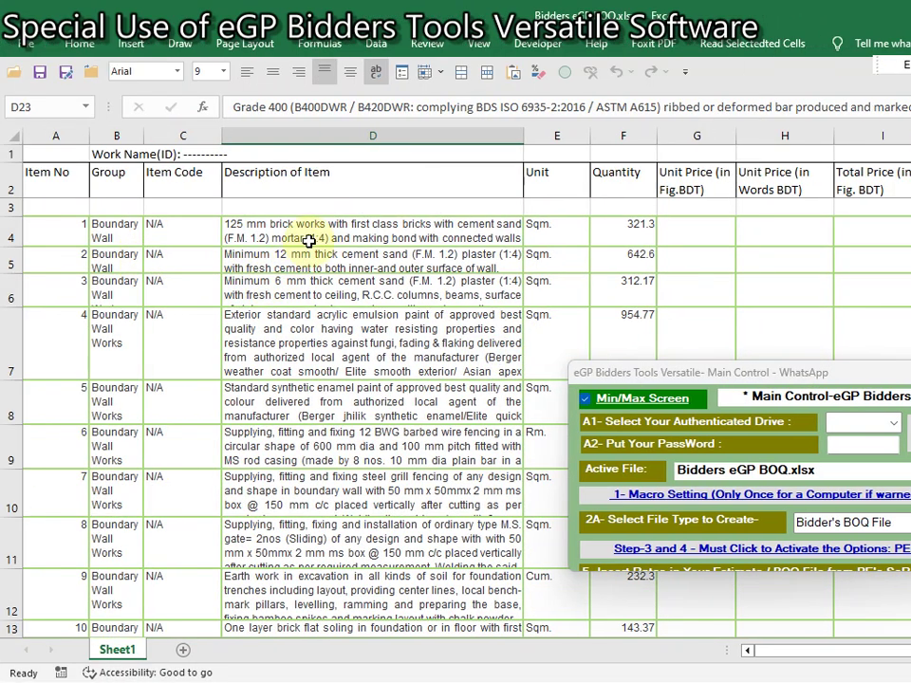
Save the BOQ workbook and delete the empty row 3 between the column headers and the first item.
{"action": "left_click", "coordinate": [309, 239]}
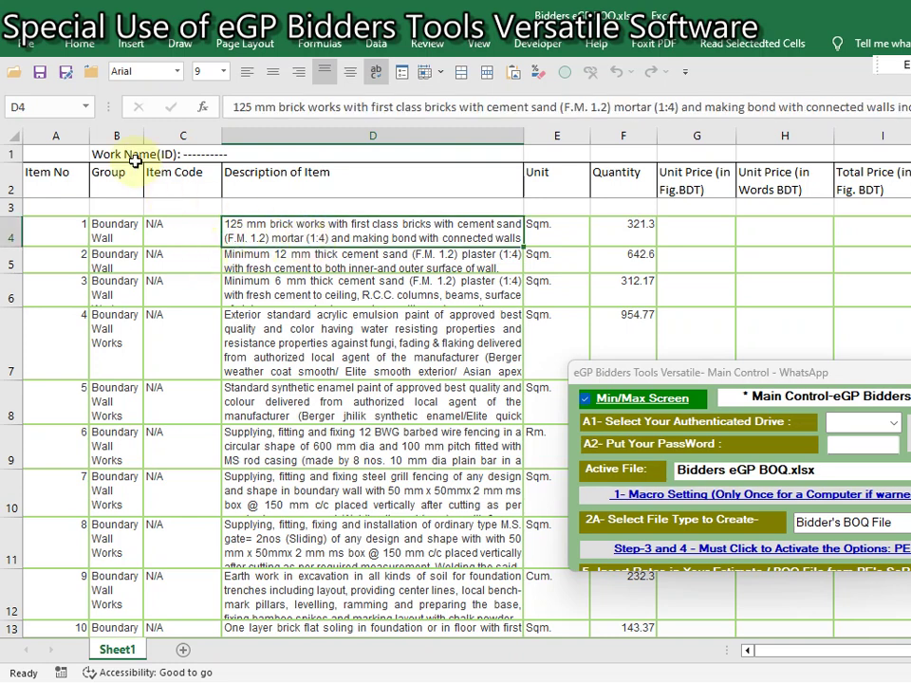
{"action": "left_click", "coordinate": [40, 76]}
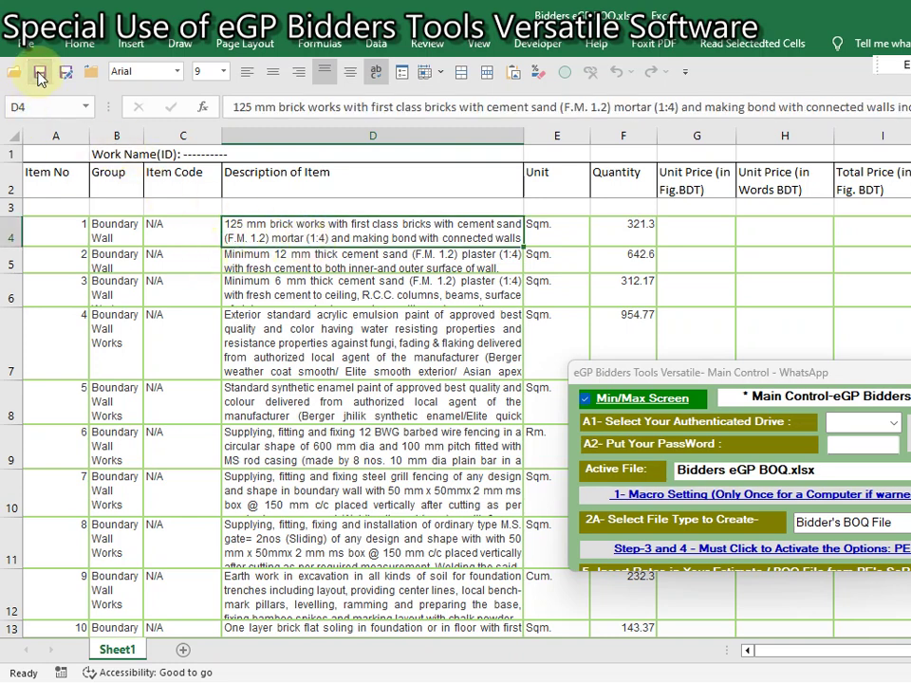
{"action": "left_click", "coordinate": [101, 205]}
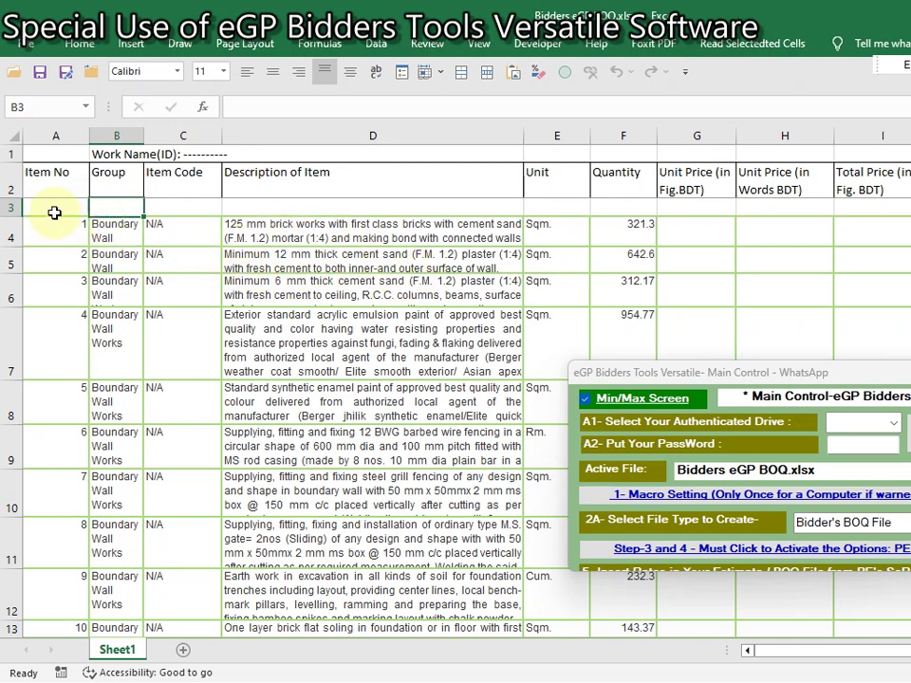
{"action": "left_click", "coordinate": [15, 206]}
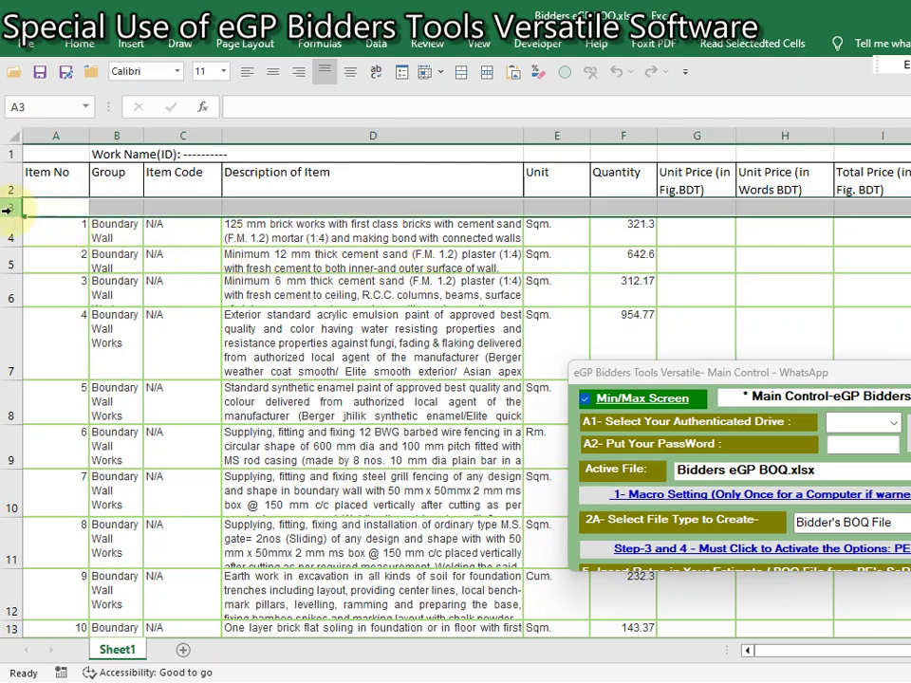
{"action": "key", "text": "ctrl+minus"}
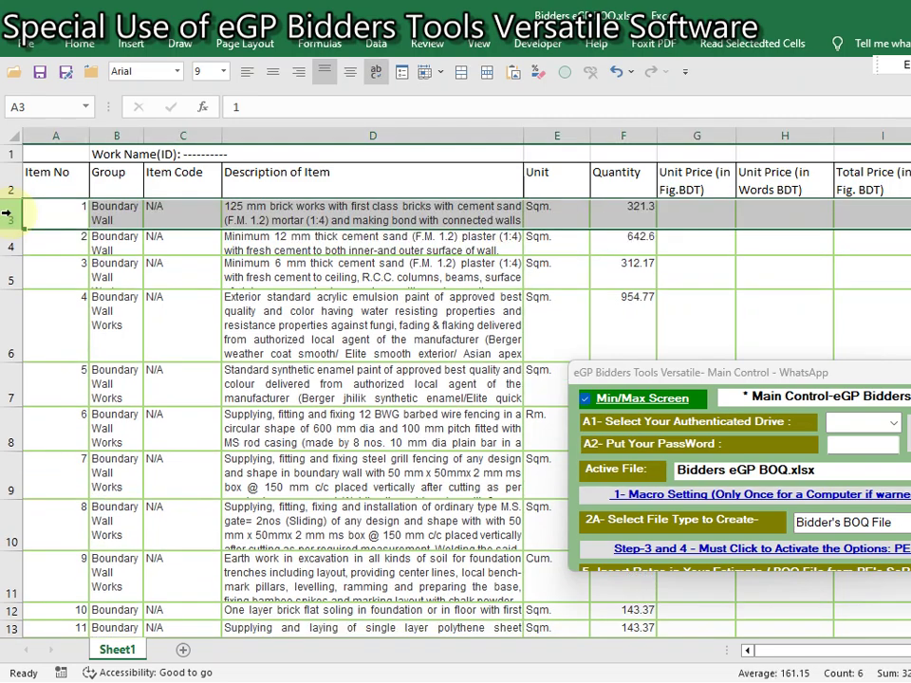
{"action": "left_click", "coordinate": [97, 324]}
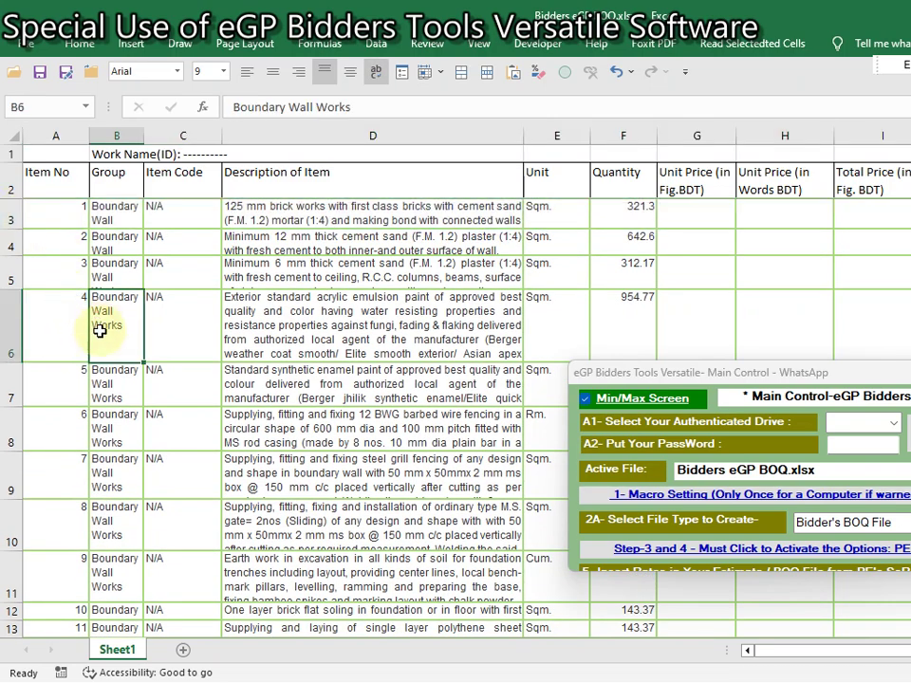
Look through the compact item rows from the first item down to the empty area below item 20.
{"action": "scroll", "coordinate": [102, 318], "scroll_direction": "down", "scroll_amount": 4}
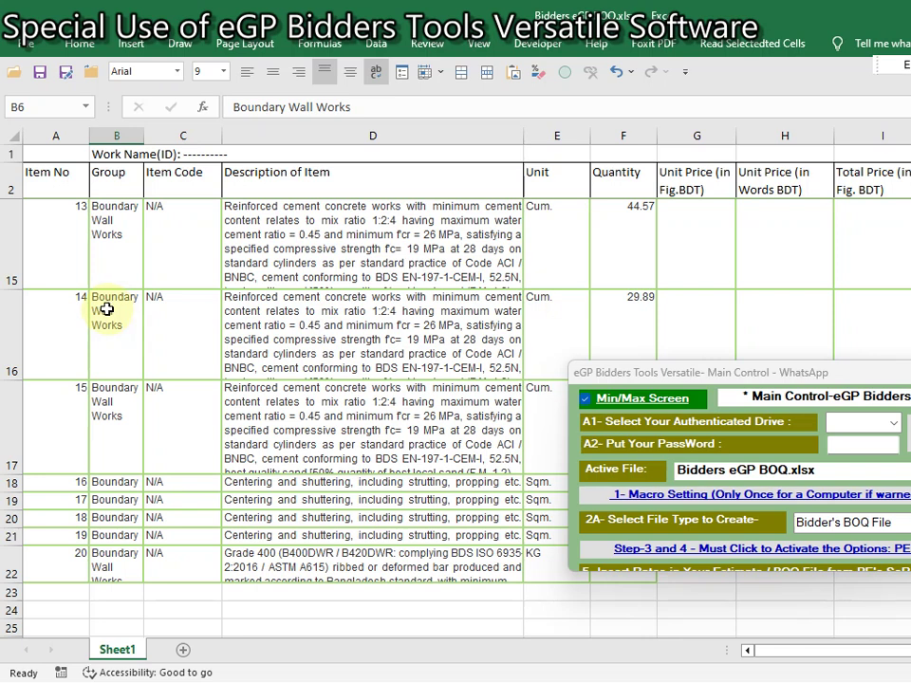
{"action": "scroll", "coordinate": [179, 381], "scroll_direction": "down", "scroll_amount": 1}
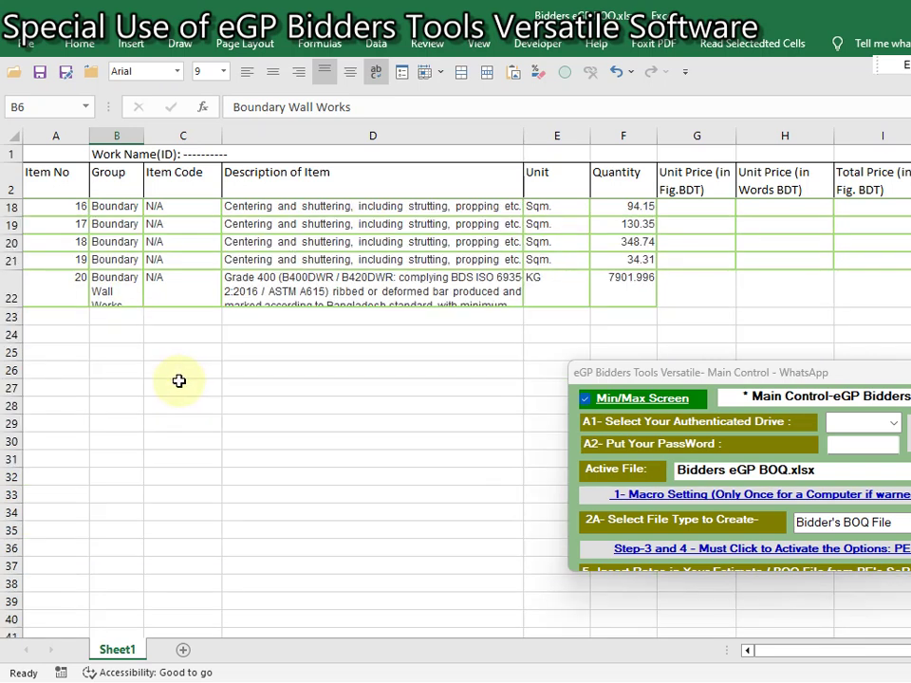
{"action": "left_click", "coordinate": [167, 296]}
{"action": "left_click", "coordinate": [238, 316]}
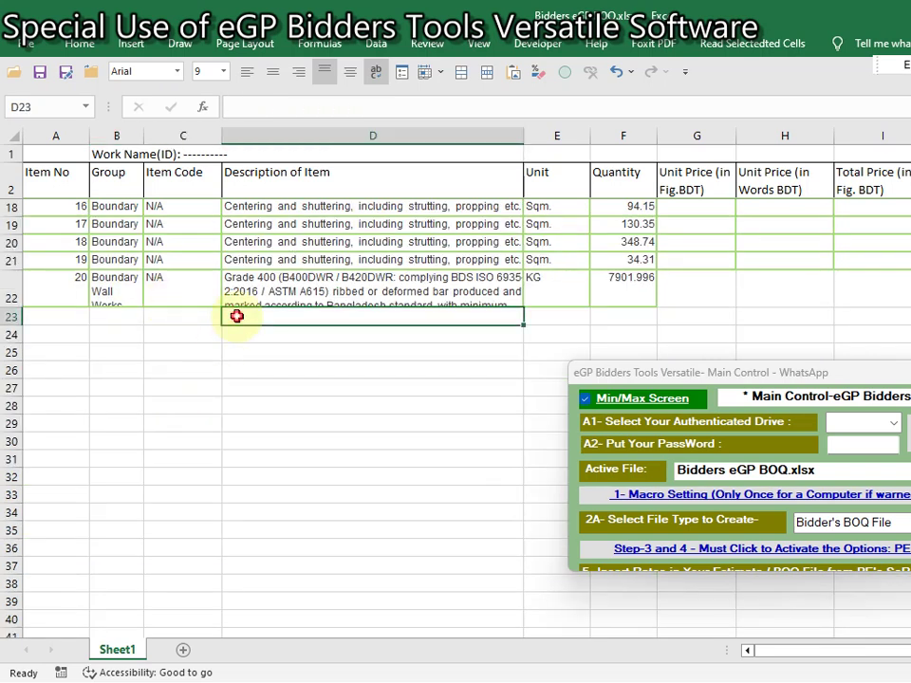
{"action": "scroll", "coordinate": [245, 325], "scroll_direction": "up", "scroll_amount": 5}
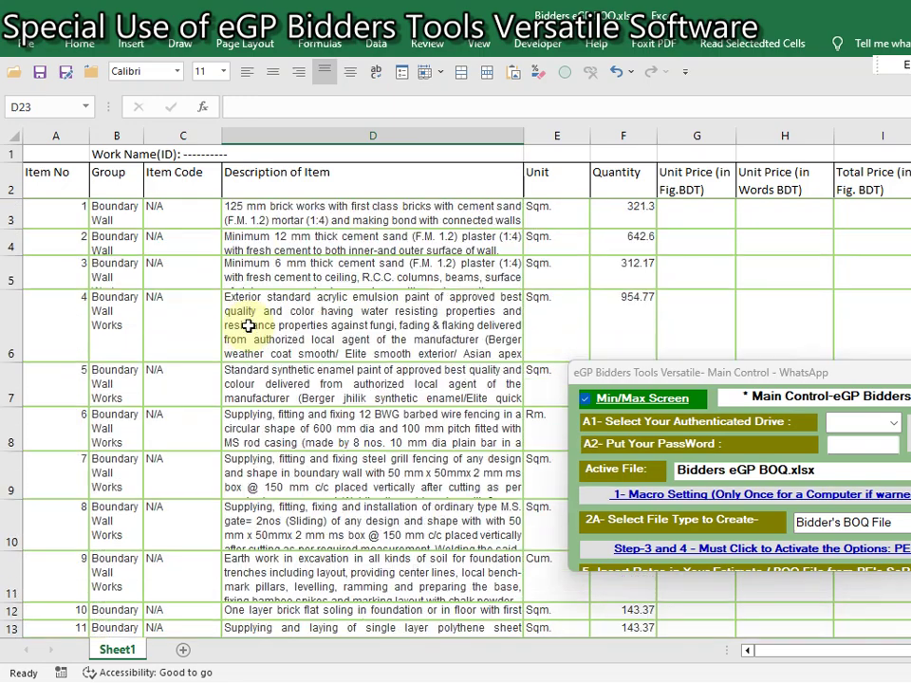
{"action": "left_click", "coordinate": [95, 268]}
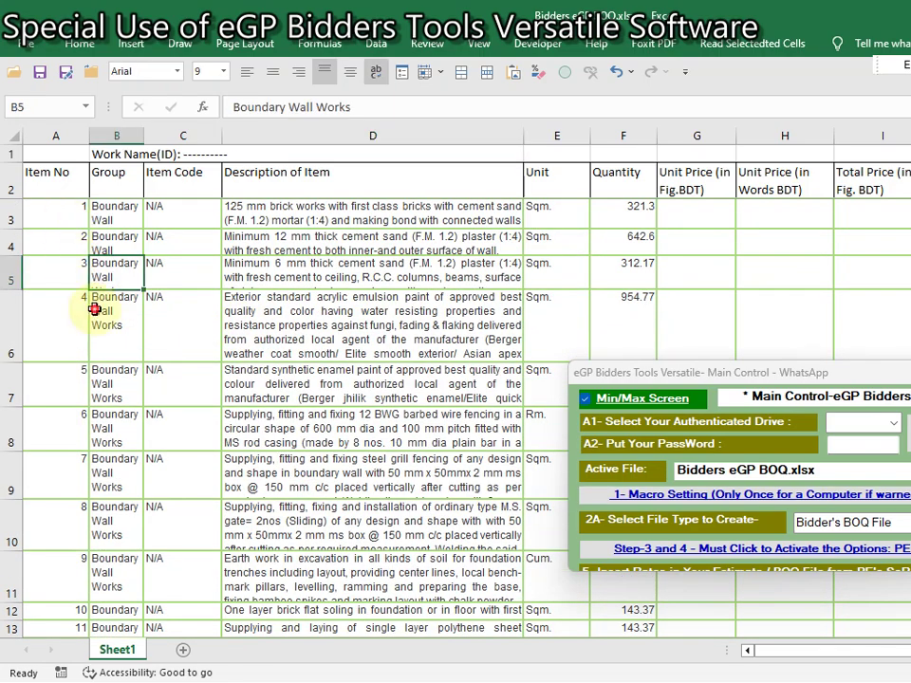
{"action": "left_click", "coordinate": [95, 309]}
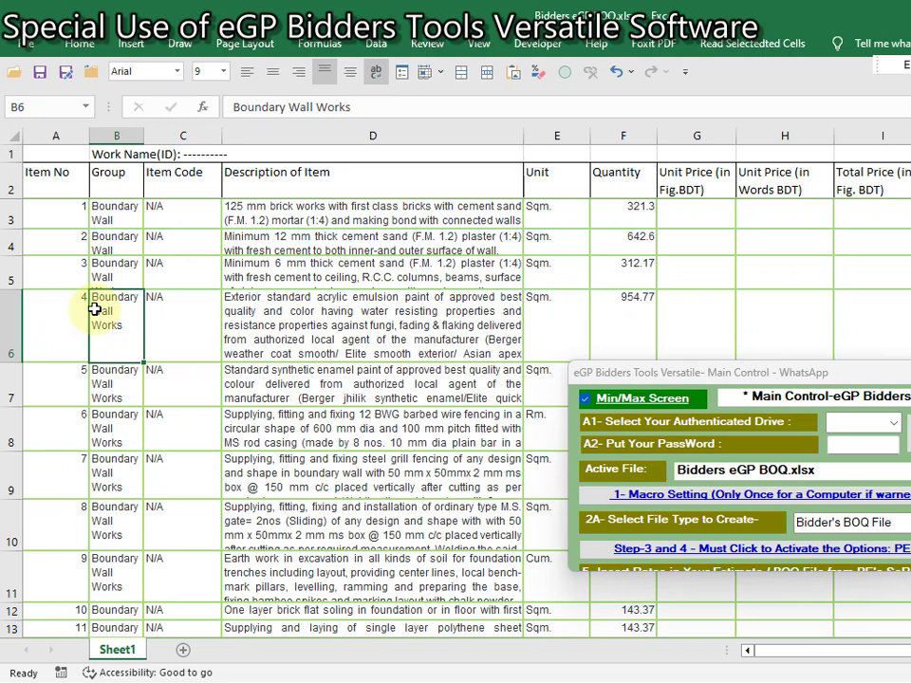
Check where the sheet's used range starts and ends, including the empty row 23 below the last item.
{"action": "key", "text": "ctrl+Home"}
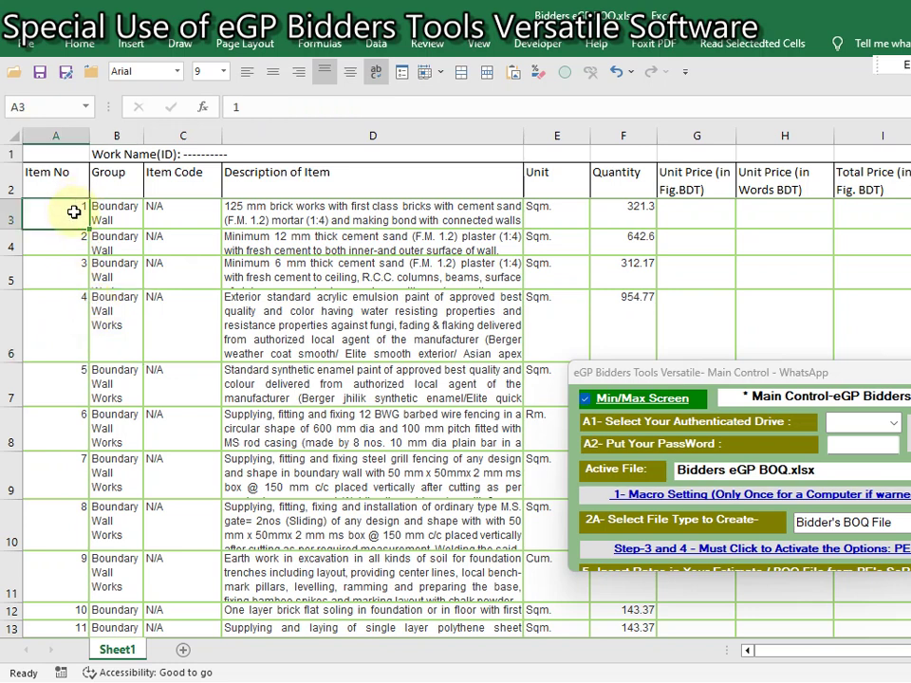
{"action": "key", "text": "ctrl+End"}
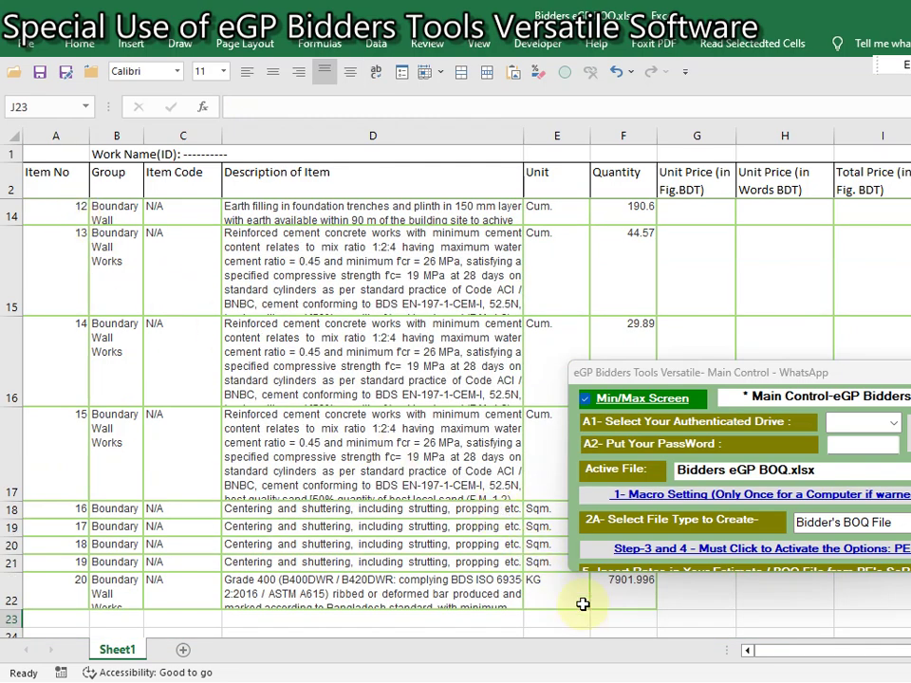
{"action": "left_click", "coordinate": [6, 618]}
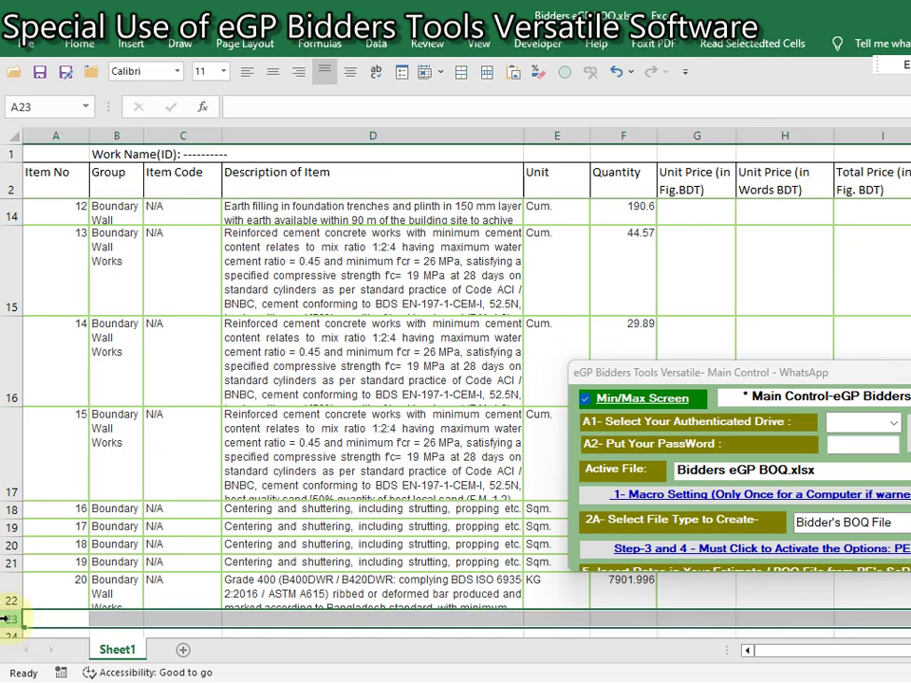
{"action": "left_click", "coordinate": [71, 460]}
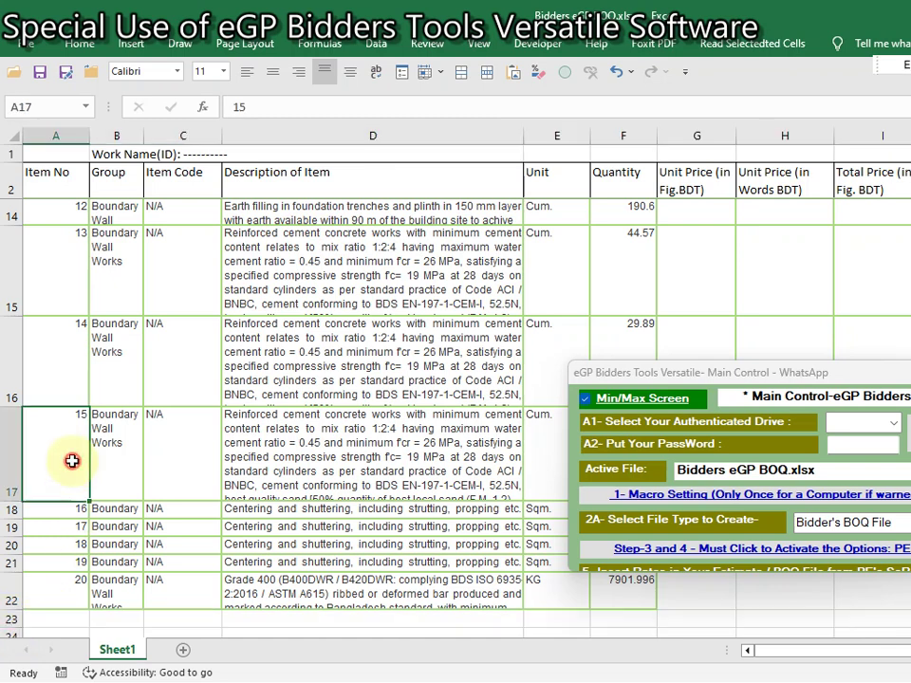
{"action": "left_click", "coordinate": [54, 185]}
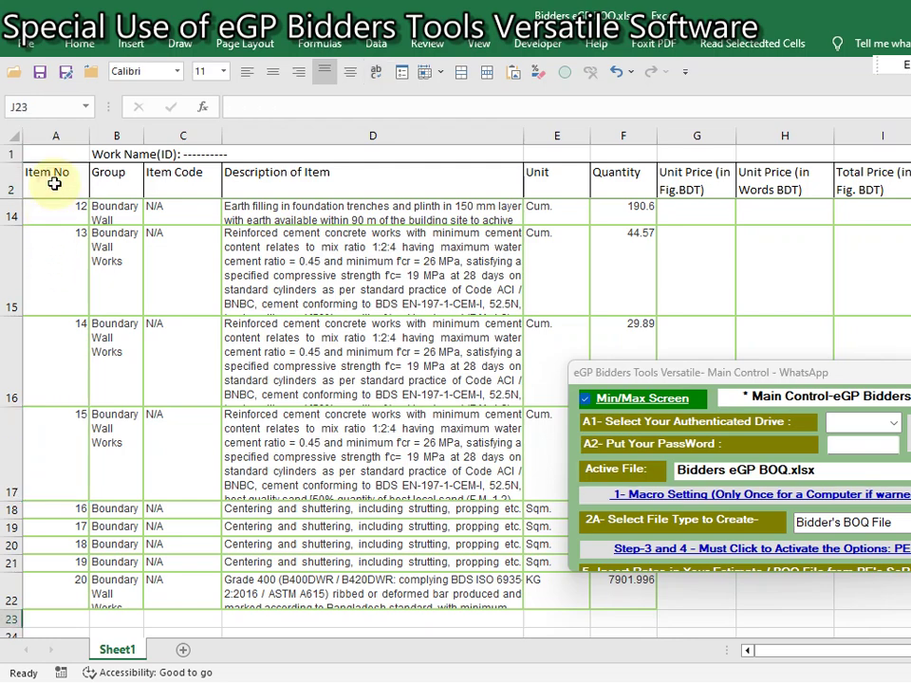
Delete the empty rows 23 to 26 below the last item and save the workbook.
{"action": "scroll", "coordinate": [54, 183], "scroll_direction": "down", "scroll_amount": 2}
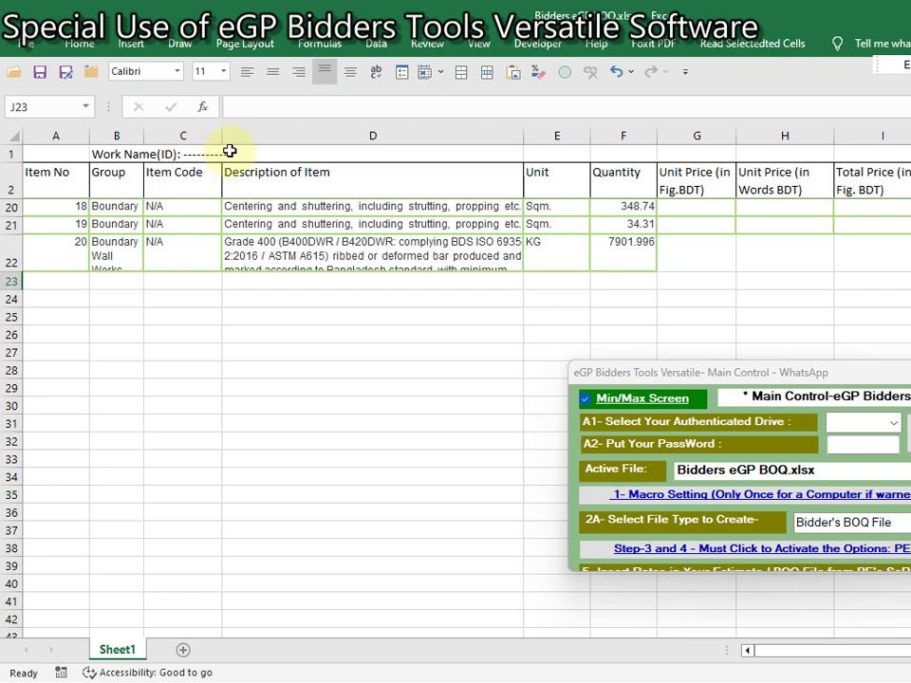
{"action": "left_click", "coordinate": [334, 285]}
{"action": "left_click_drag", "start_coordinate": [19, 283], "coordinate": [33, 344]}
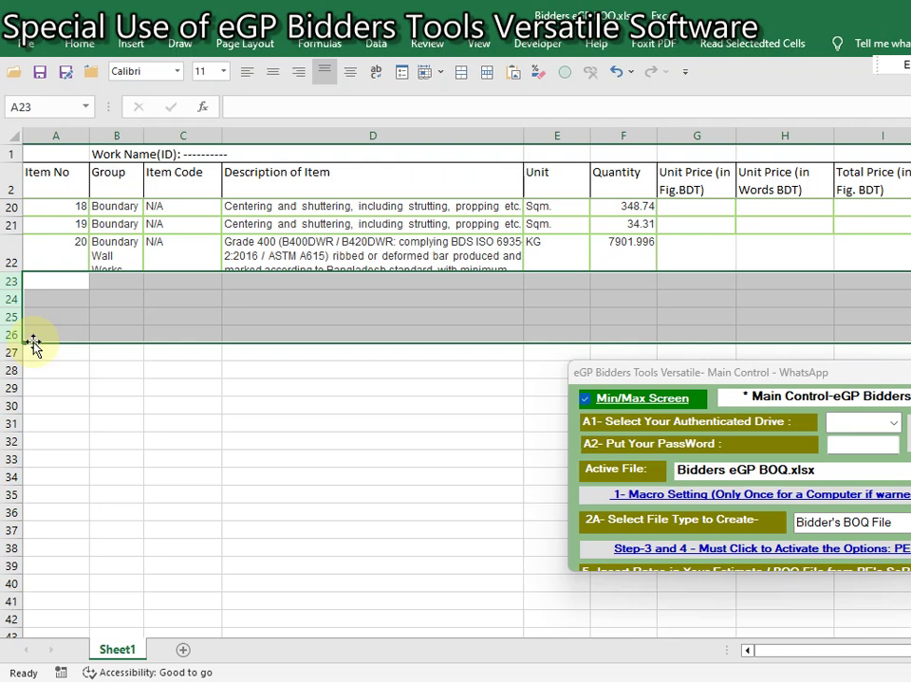
{"action": "left_click", "coordinate": [67, 299]}
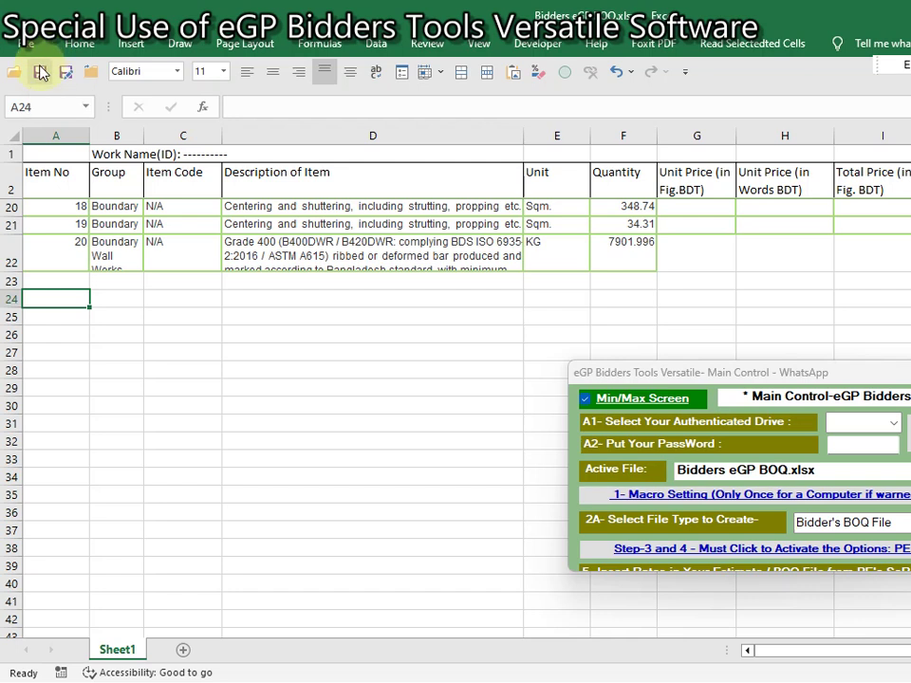
{"action": "left_click", "coordinate": [75, 238]}
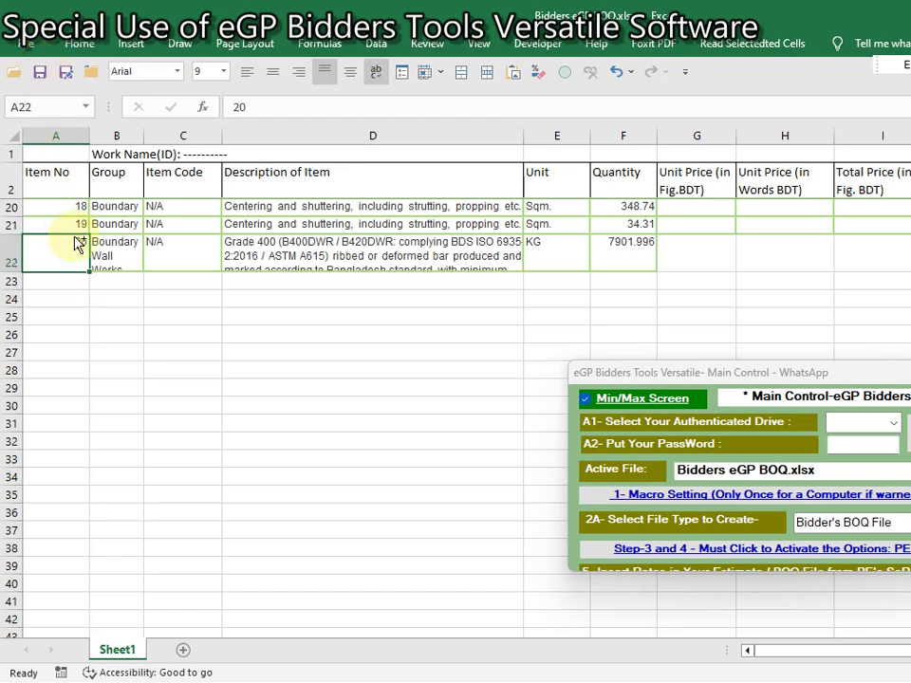
Recheck the sheet's last used cell and examine the empty price columns G to J alongside the item rows.
{"action": "key", "text": "ctrl+Home"}
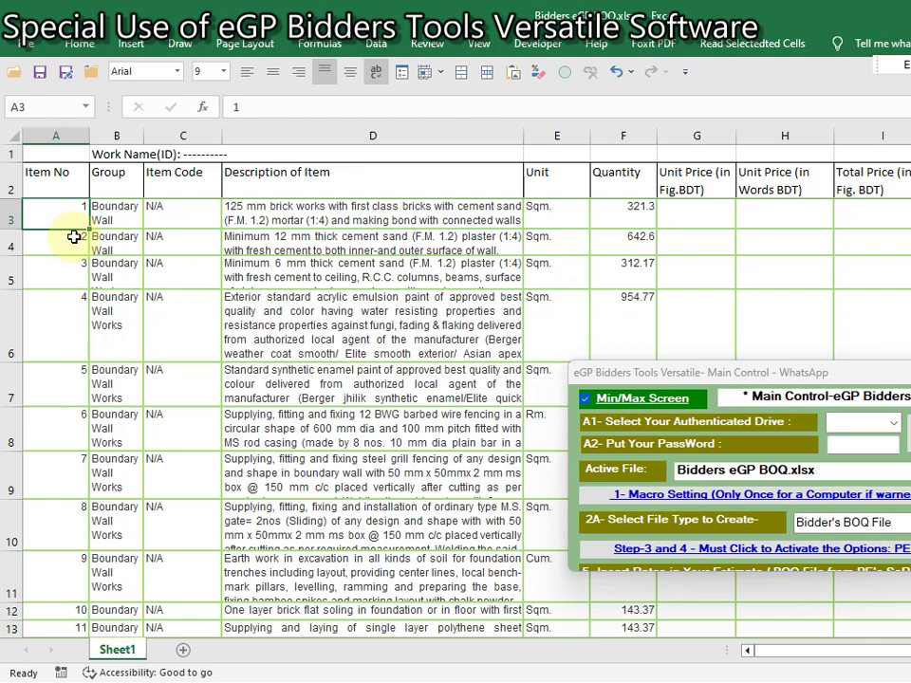
{"action": "key", "text": "ctrl+End"}
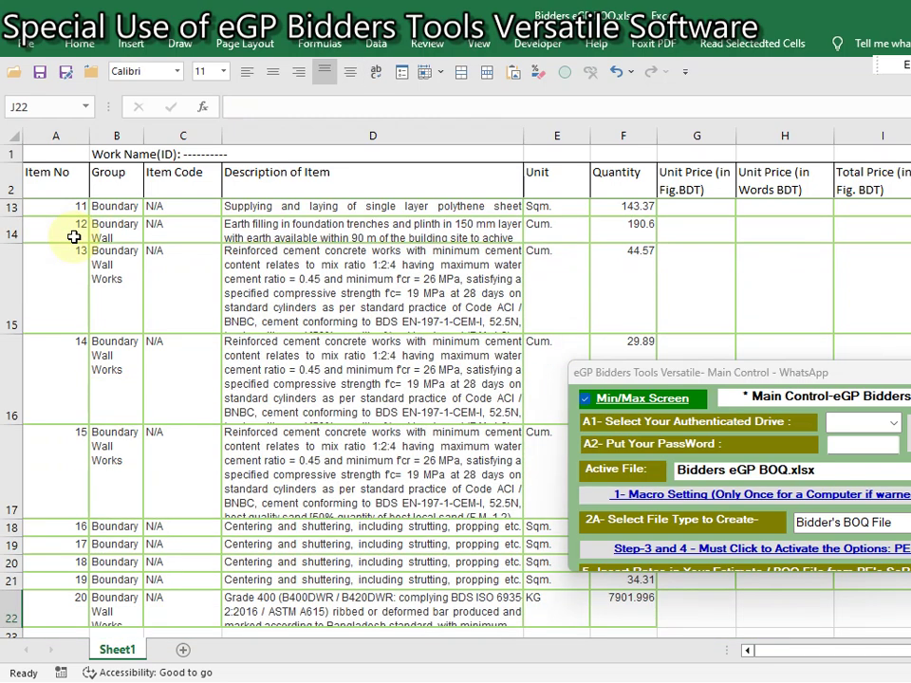
{"action": "scroll", "coordinate": [74, 238], "scroll_direction": "down", "scroll_amount": 3}
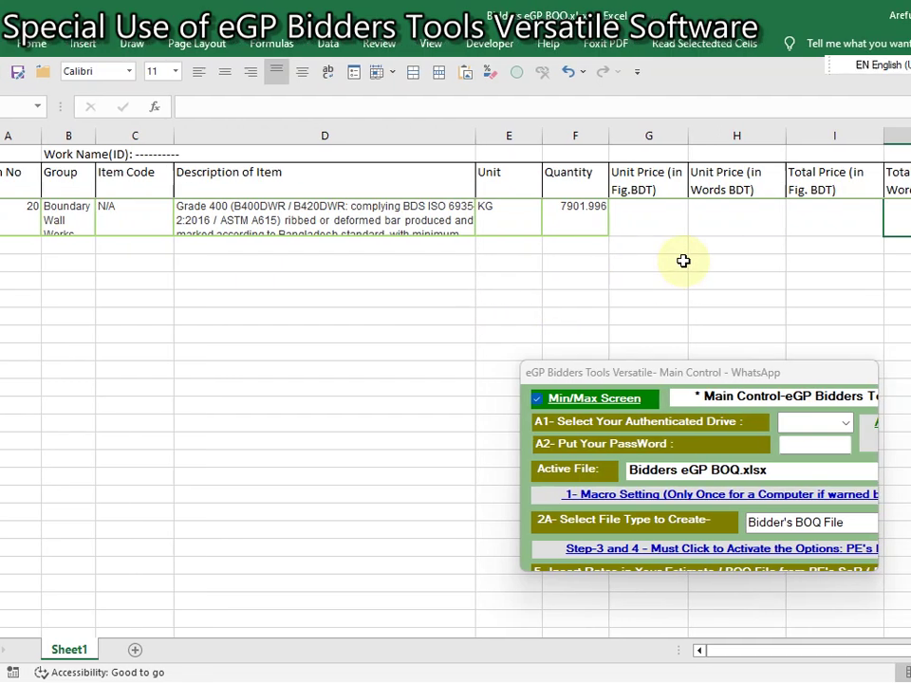
{"action": "left_click", "coordinate": [563, 219]}
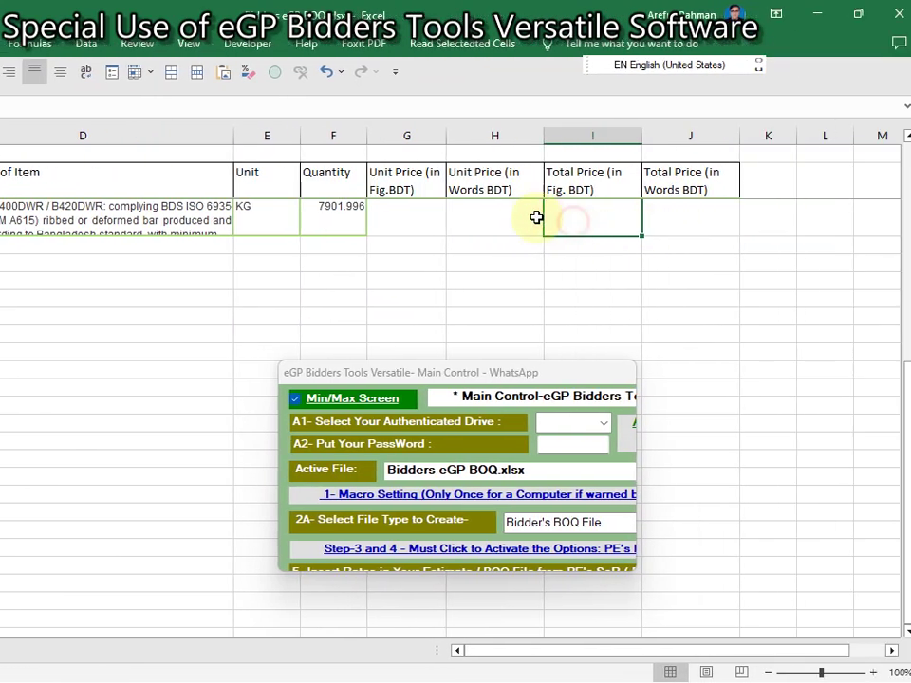
{"action": "left_click", "coordinate": [503, 219]}
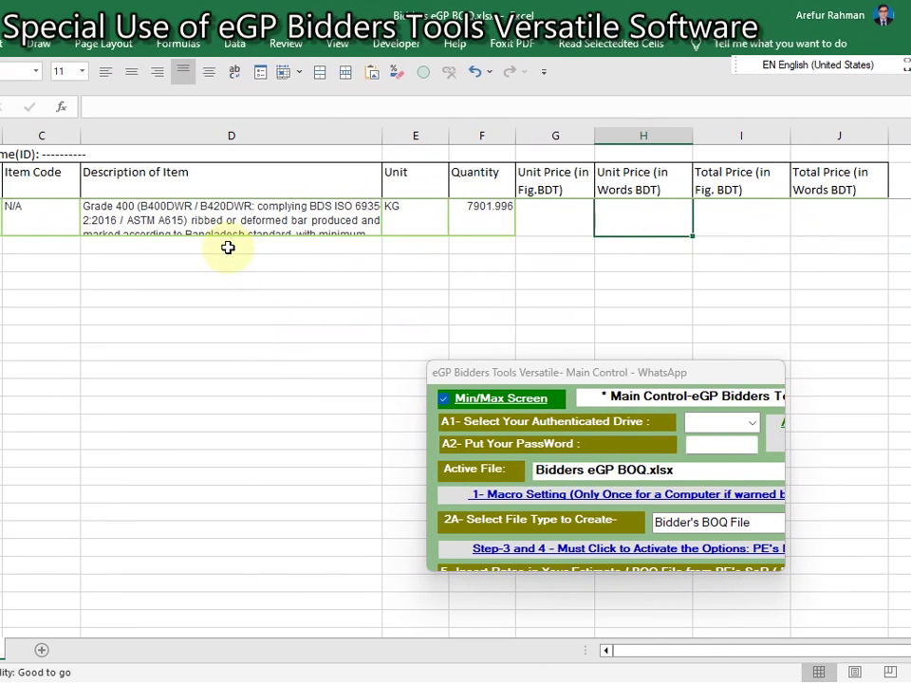
{"action": "left_click", "coordinate": [228, 247]}
{"action": "scroll", "coordinate": [238, 246], "scroll_direction": "up", "scroll_amount": 2}
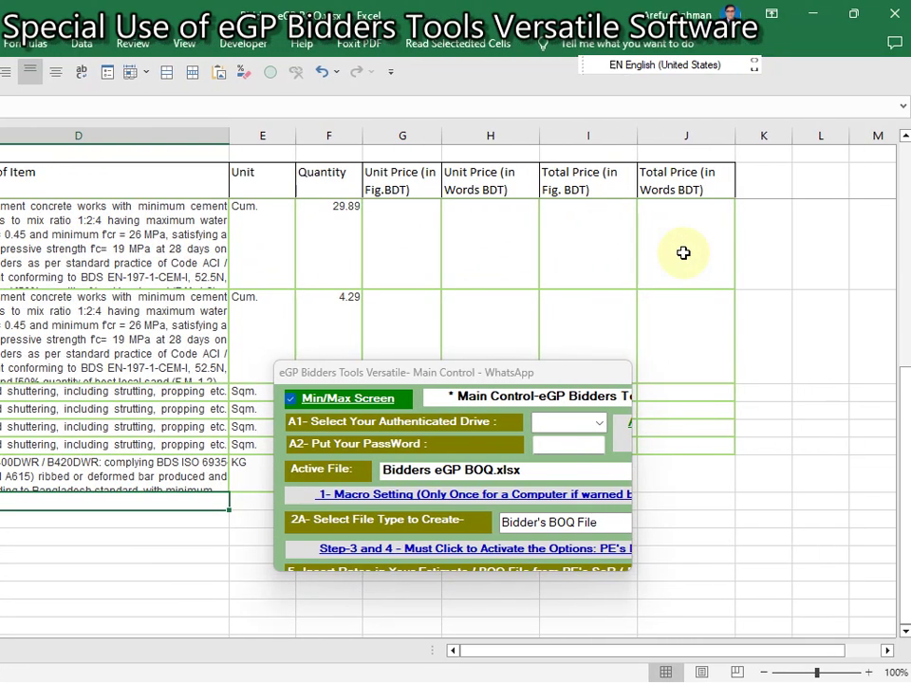
{"action": "left_click", "coordinate": [836, 255]}
{"action": "left_click", "coordinate": [706, 442]}
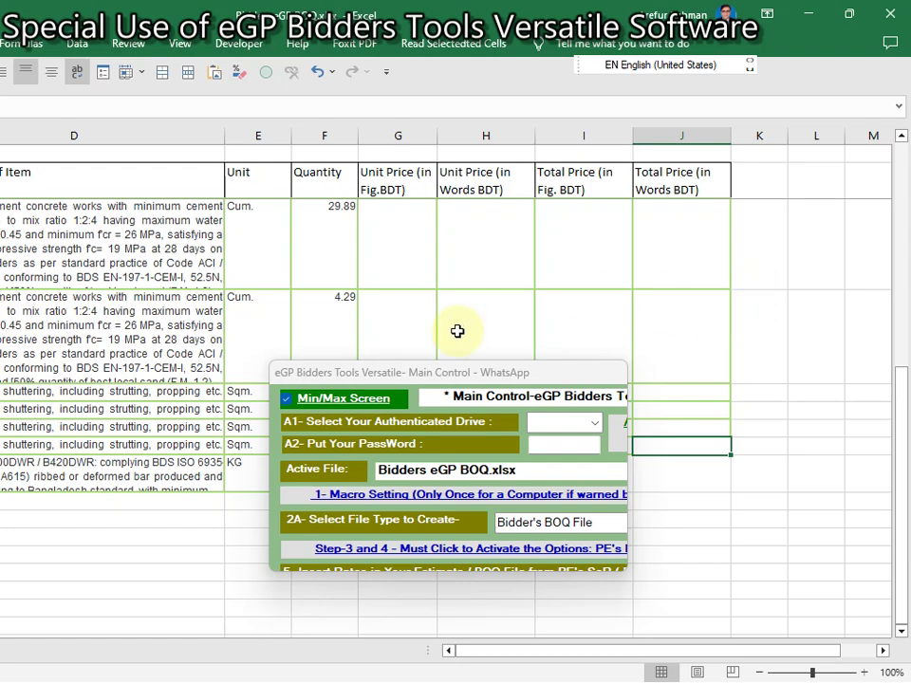
{"action": "scroll", "coordinate": [227, 338], "scroll_direction": "up", "scroll_amount": 5}
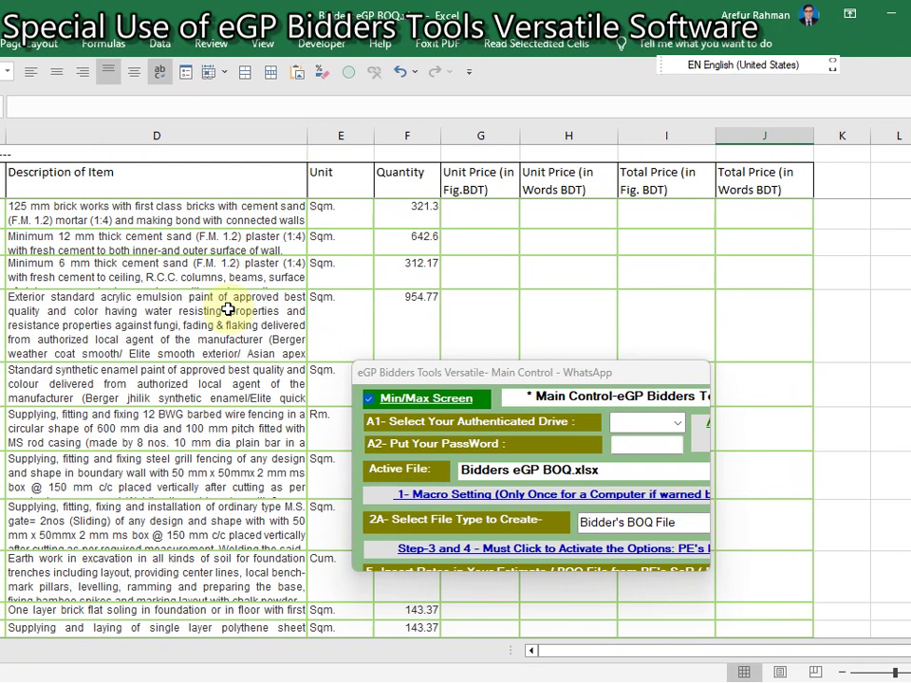
{"action": "left_click", "coordinate": [228, 309]}
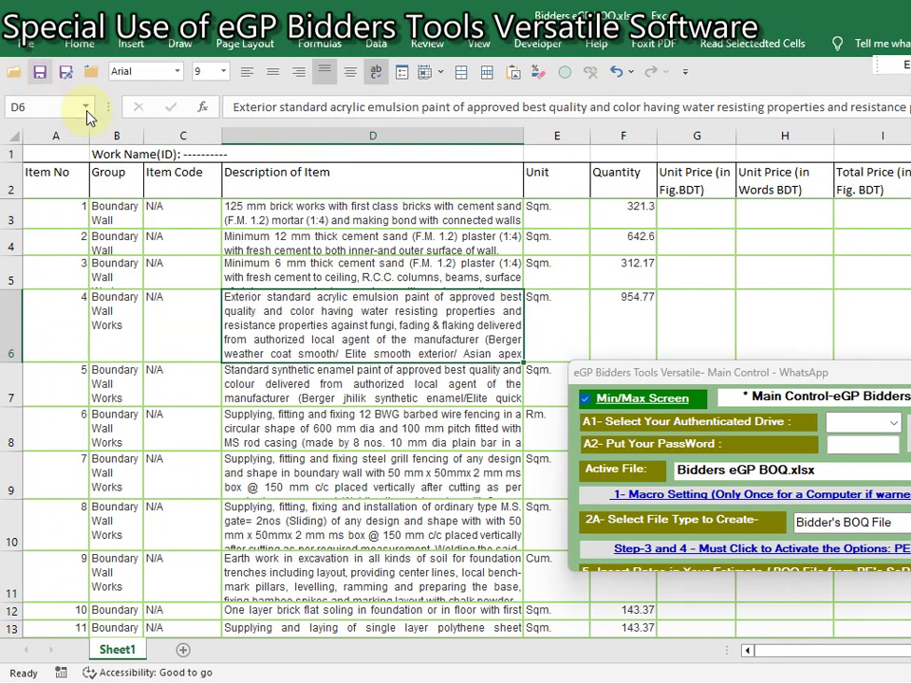
Look at the Main Control's workbook selector, collapse the tool window, and create a new blank workbook.
{"action": "left_click", "coordinate": [593, 402]}
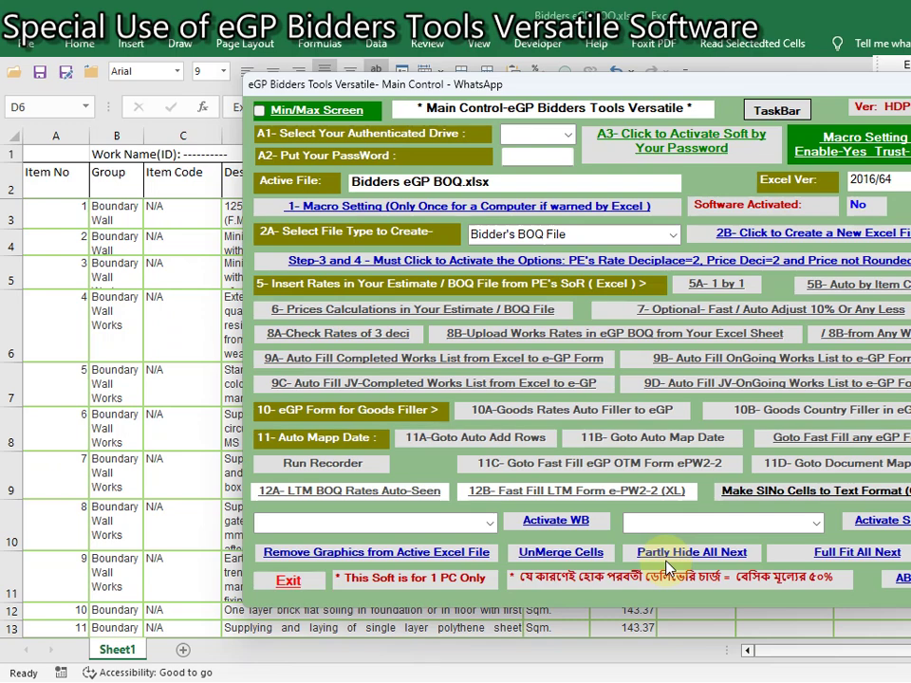
{"action": "left_click", "coordinate": [490, 528]}
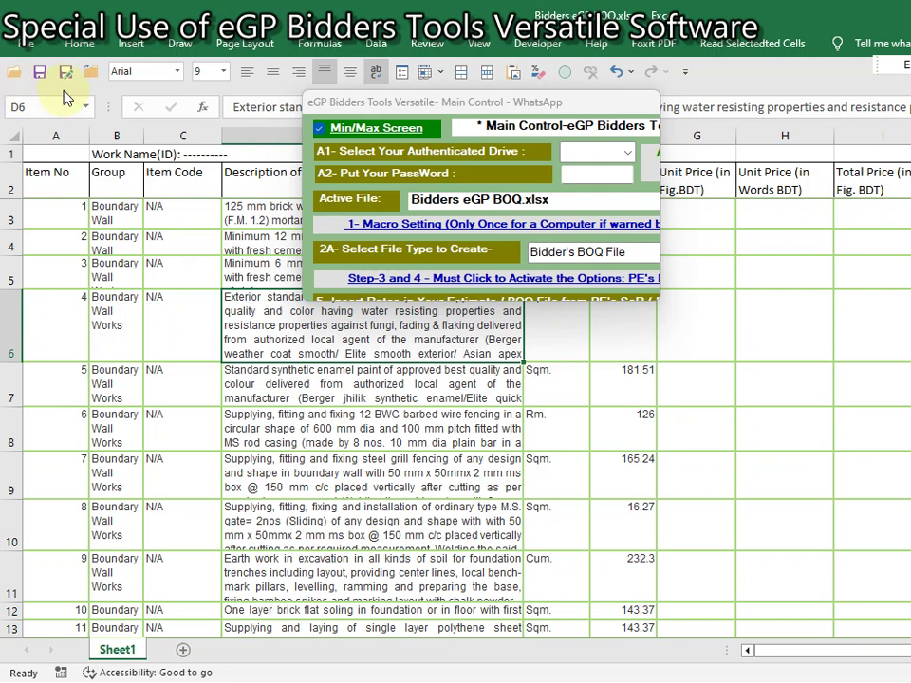
{"action": "left_click", "coordinate": [22, 42]}
{"action": "left_click", "coordinate": [222, 178]}
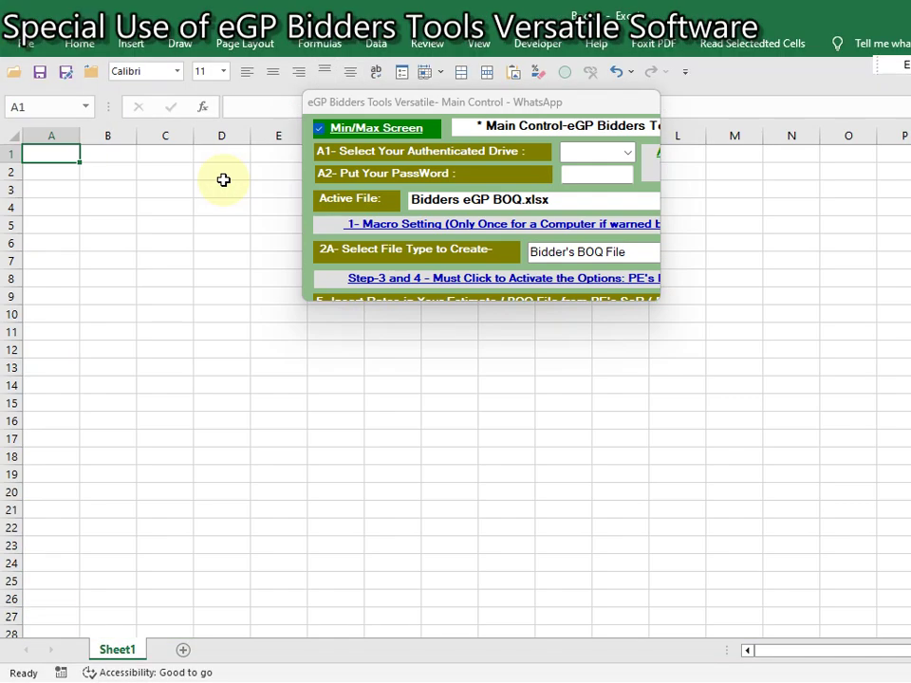
Add two more worksheets to the new blank workbook.
{"action": "left_click", "coordinate": [194, 227]}
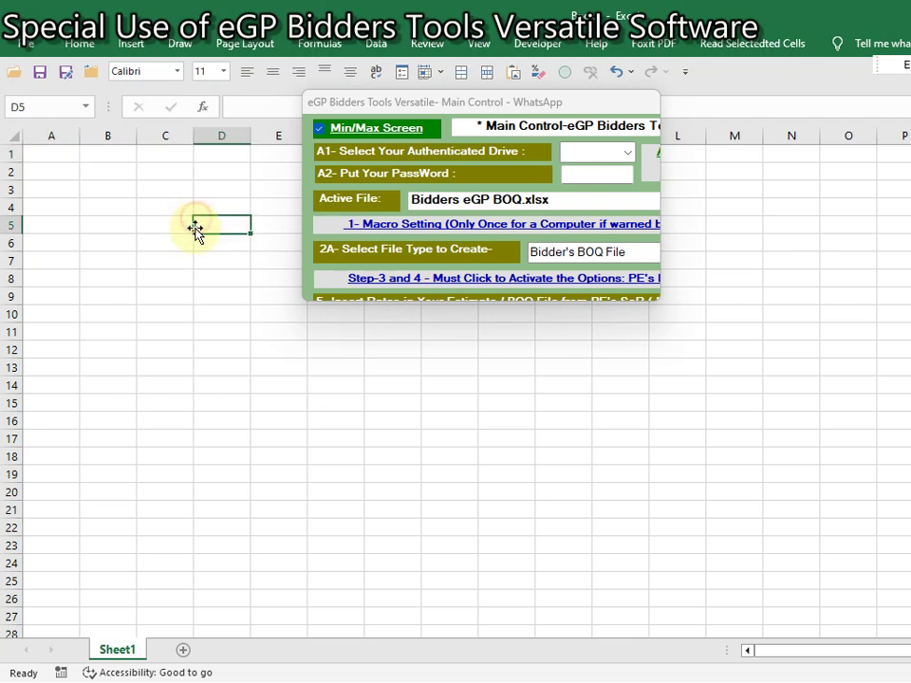
{"action": "left_click", "coordinate": [184, 651]}
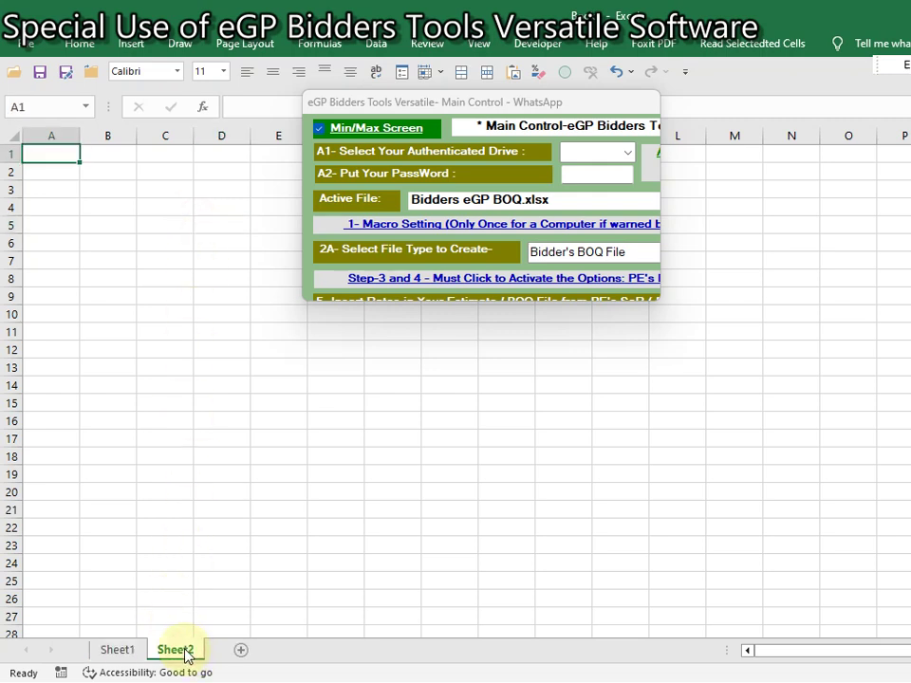
{"action": "left_click", "coordinate": [241, 651]}
{"action": "left_click", "coordinate": [223, 558]}
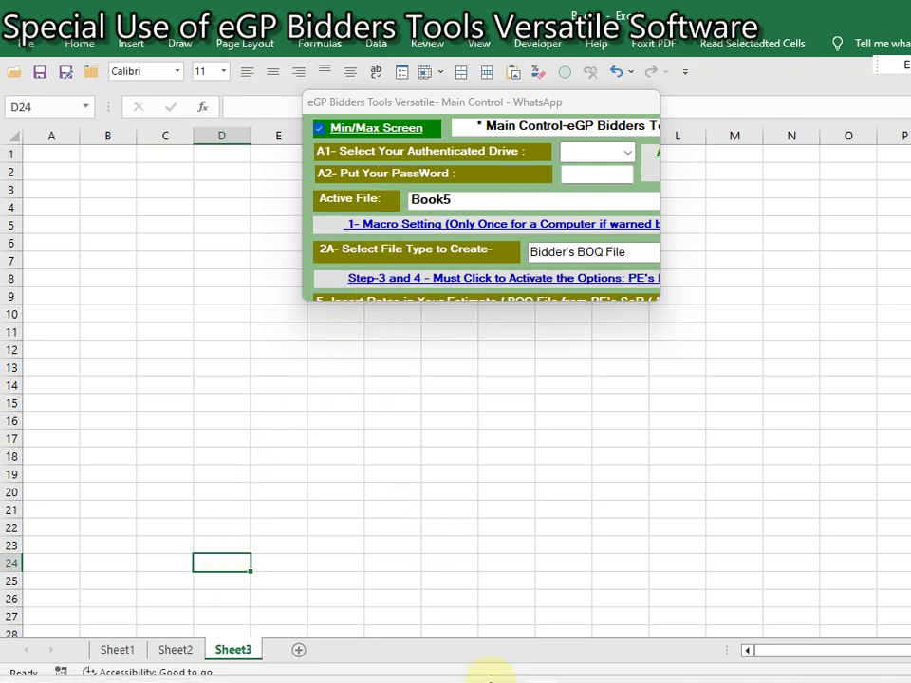
Check the open Excel windows, activate the Book5 workbook from the Main Control's workbook selector, and collapse the tool window.
{"action": "mouse_move", "coordinate": [615, 665]}
{"action": "mouse_move", "coordinate": [539, 661]}
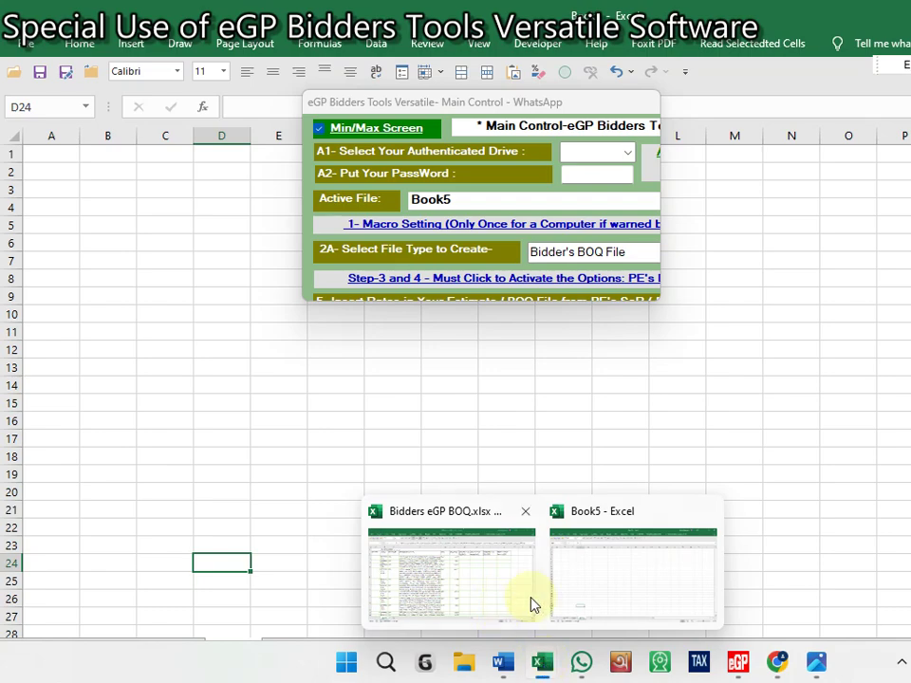
{"action": "left_click", "coordinate": [479, 423]}
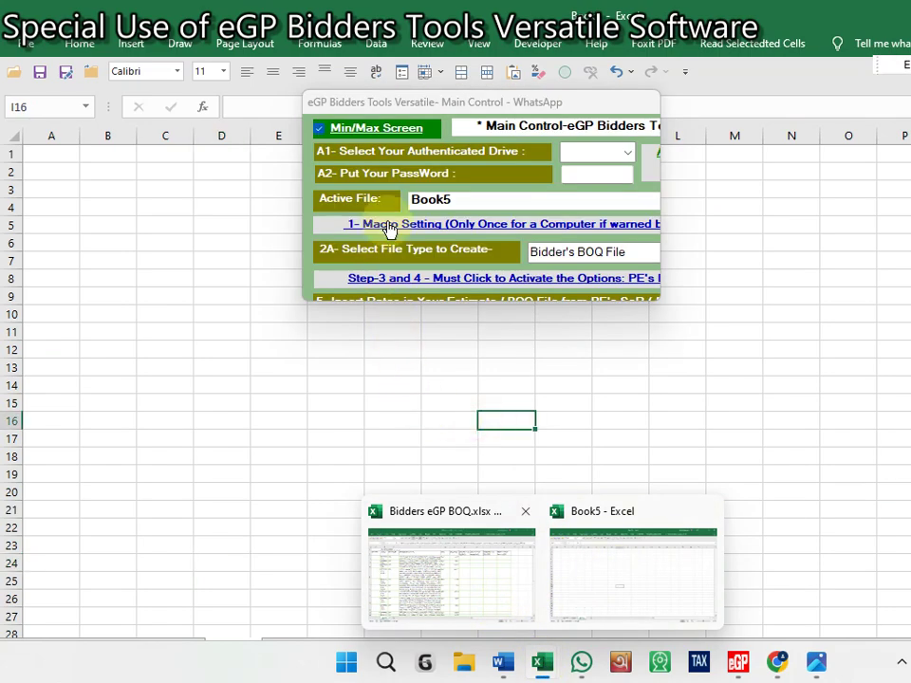
{"action": "left_click", "coordinate": [414, 131]}
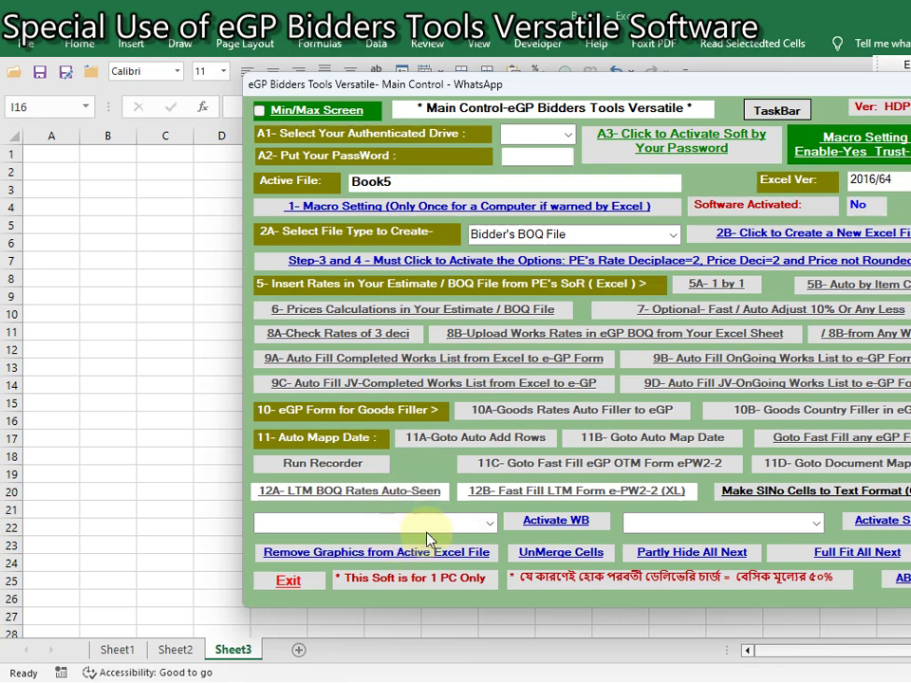
{"action": "left_click", "coordinate": [490, 523]}
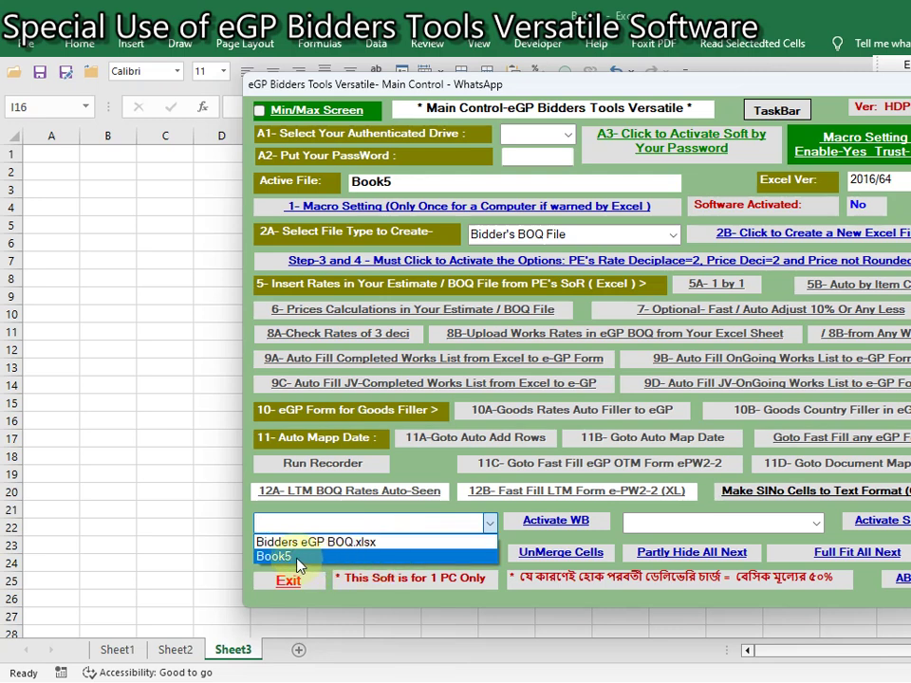
{"action": "left_click", "coordinate": [260, 558]}
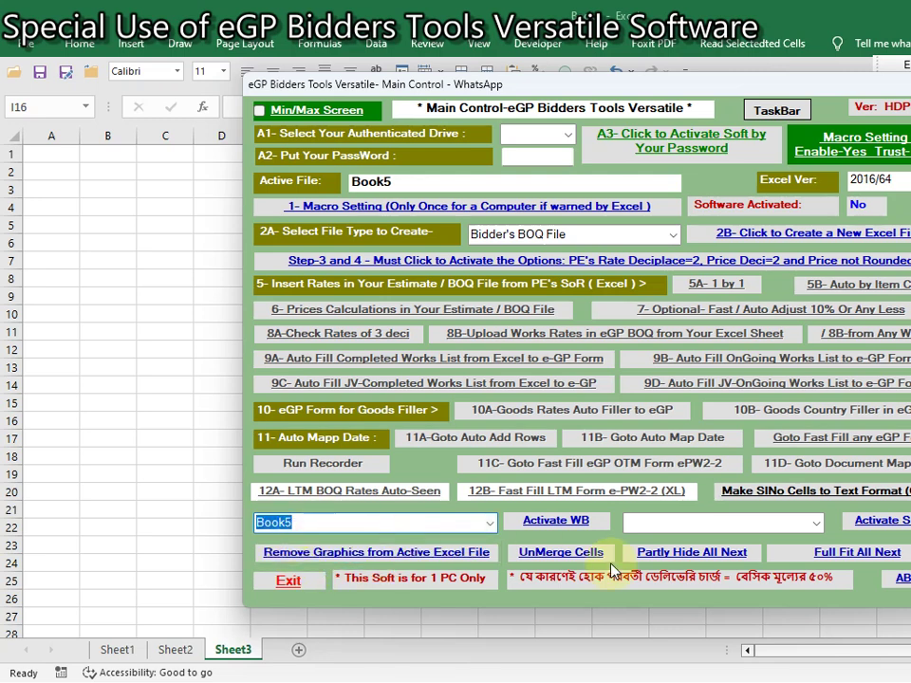
{"action": "left_click", "coordinate": [544, 525]}
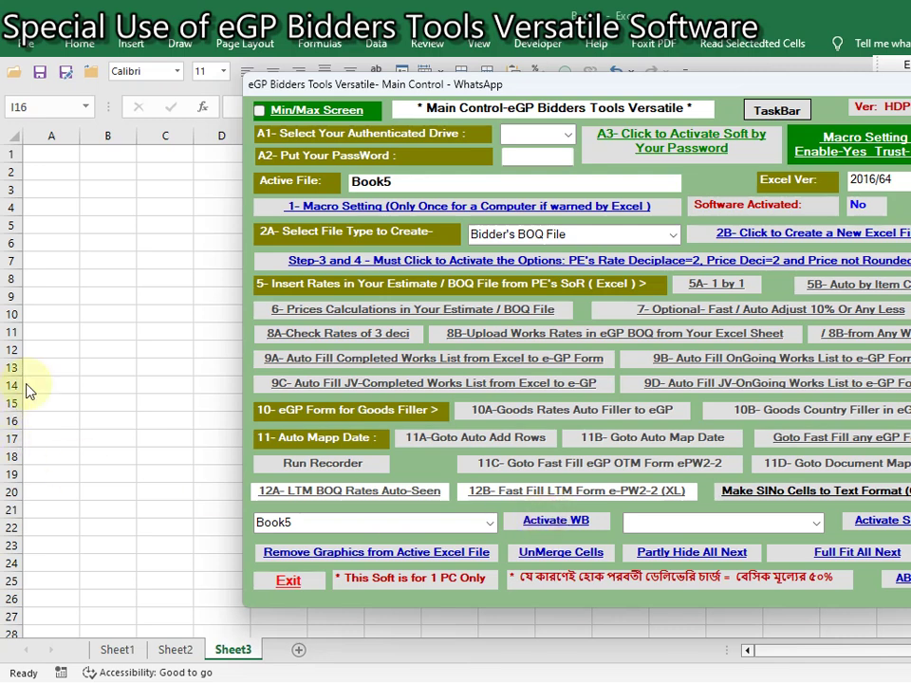
{"action": "left_click", "coordinate": [194, 411]}
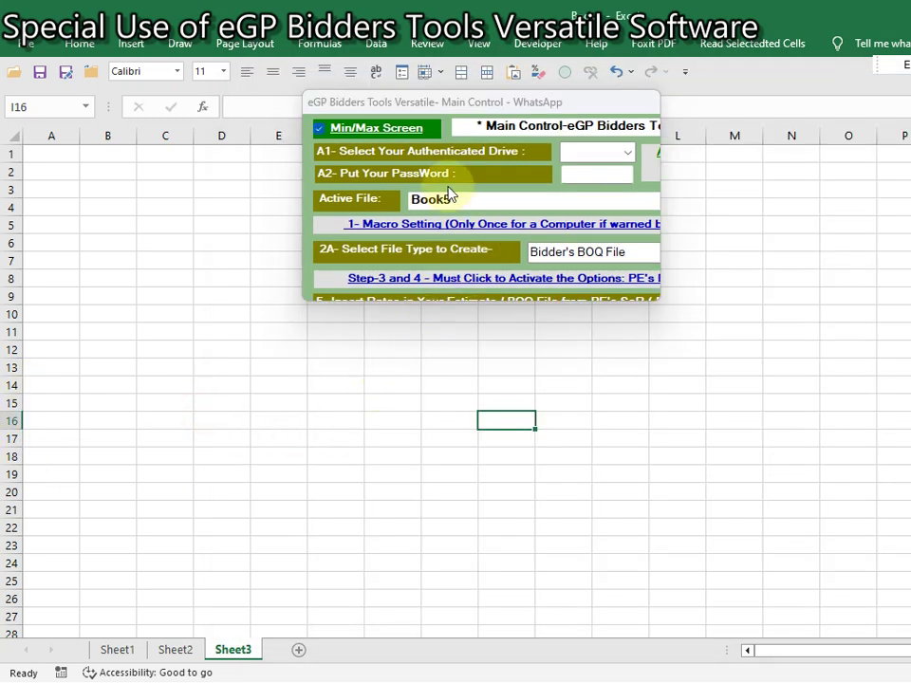
Activate the Bidders eGP BOQ.xlsx workbook from the expanded Main Control and return to its sheet at cell C7.
{"action": "left_click", "coordinate": [423, 131]}
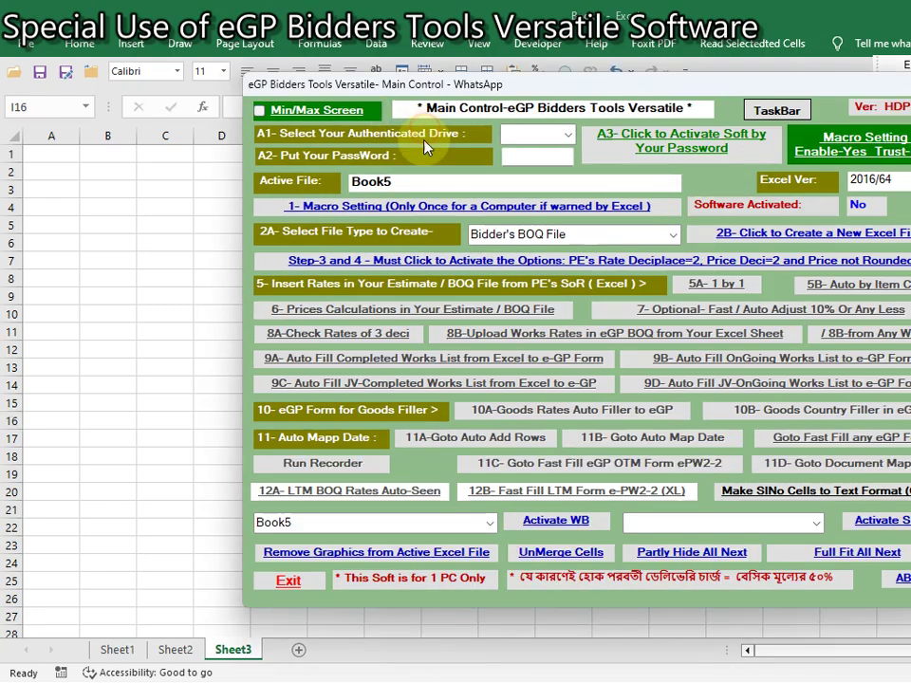
{"action": "left_click", "coordinate": [490, 522]}
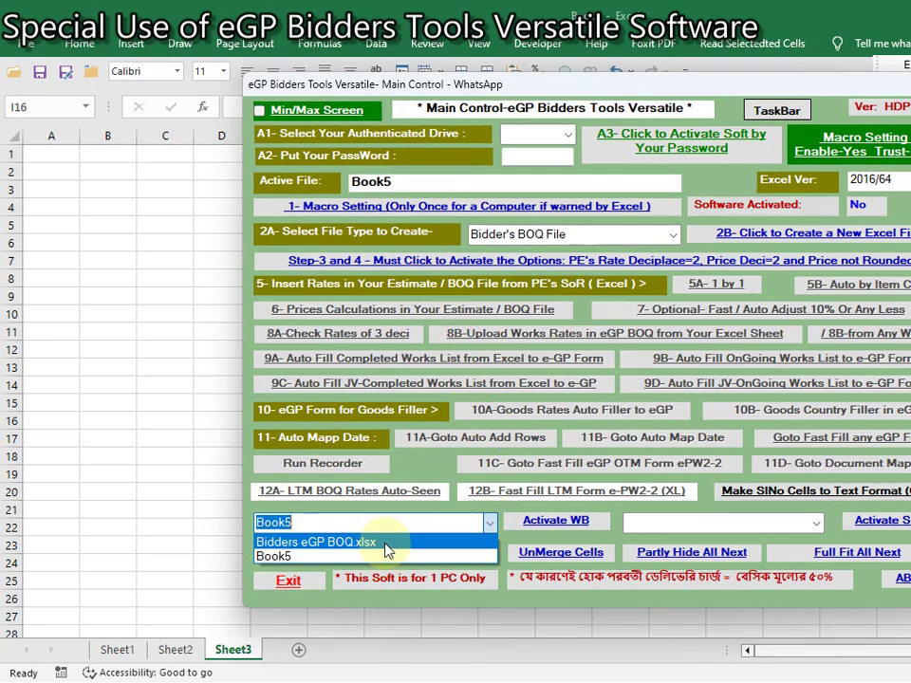
{"action": "left_click", "coordinate": [386, 543]}
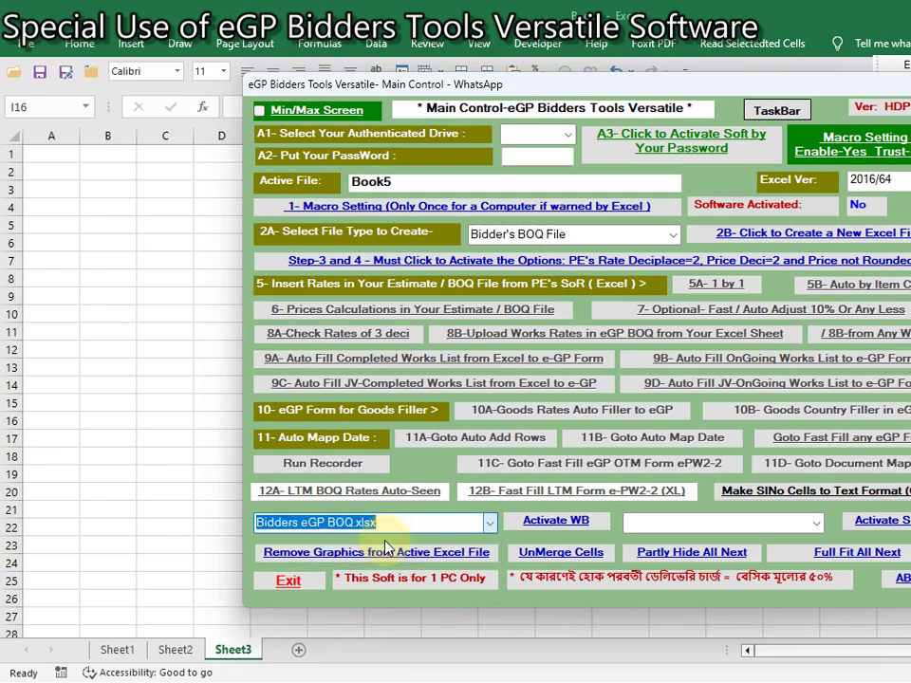
{"action": "left_click", "coordinate": [550, 524]}
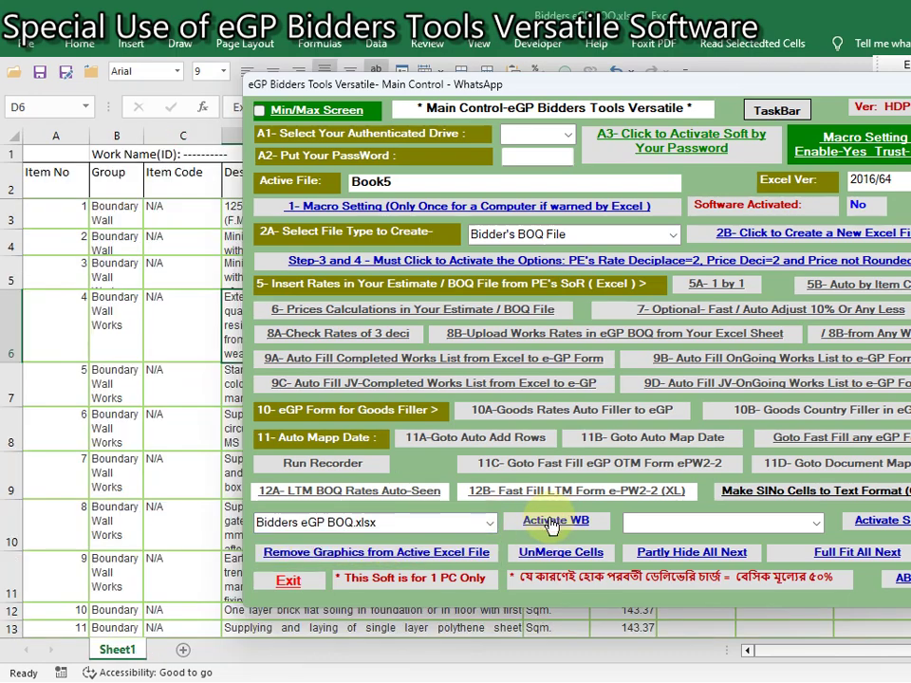
{"action": "left_click", "coordinate": [176, 394]}
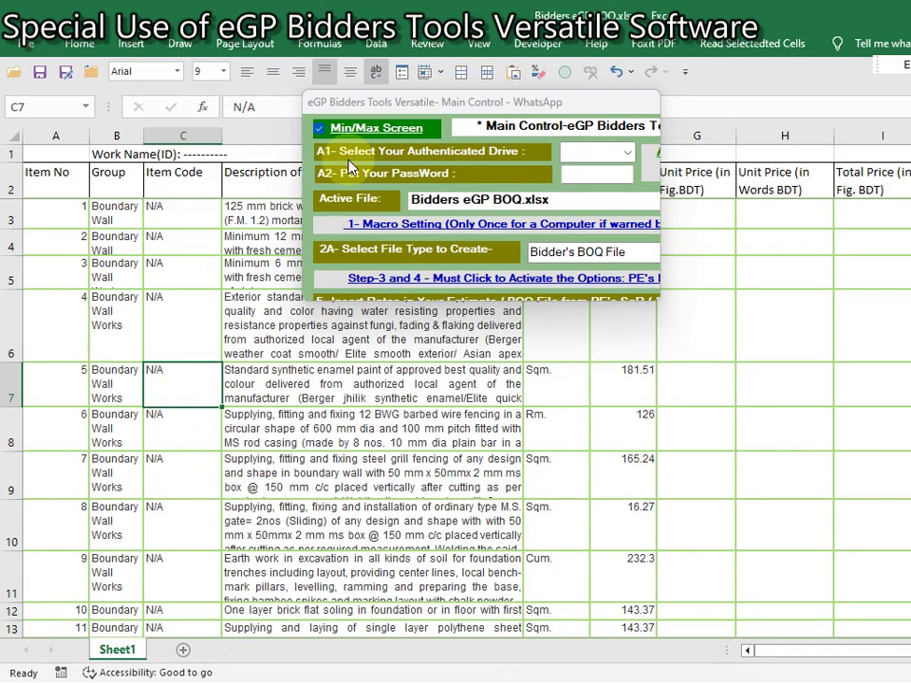
Add two more worksheets to the BOQ workbook and return to Sheet1.
{"action": "left_click", "coordinate": [183, 653]}
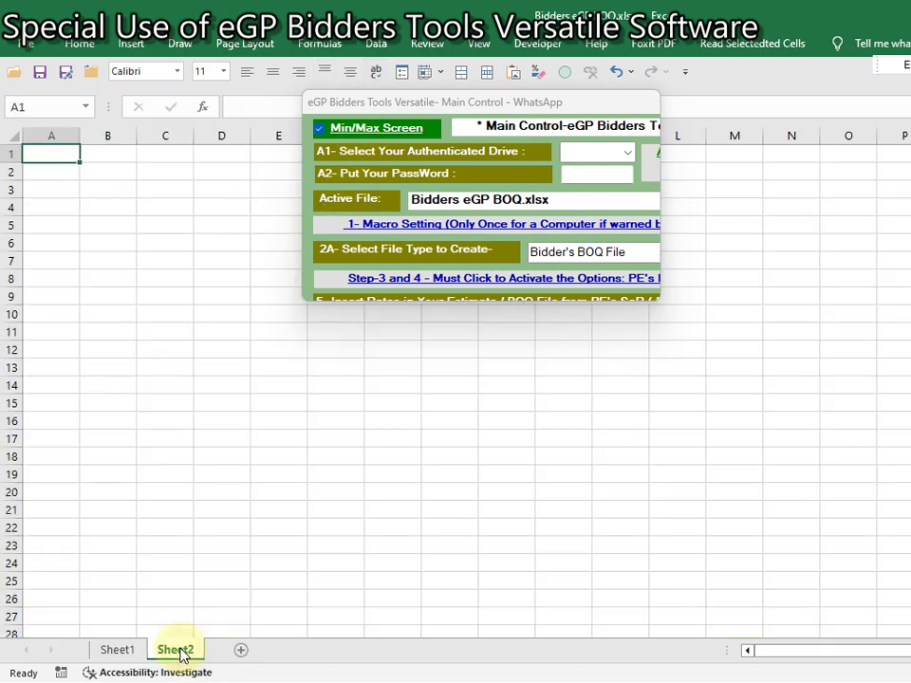
{"action": "left_click", "coordinate": [239, 648]}
{"action": "left_click", "coordinate": [119, 650]}
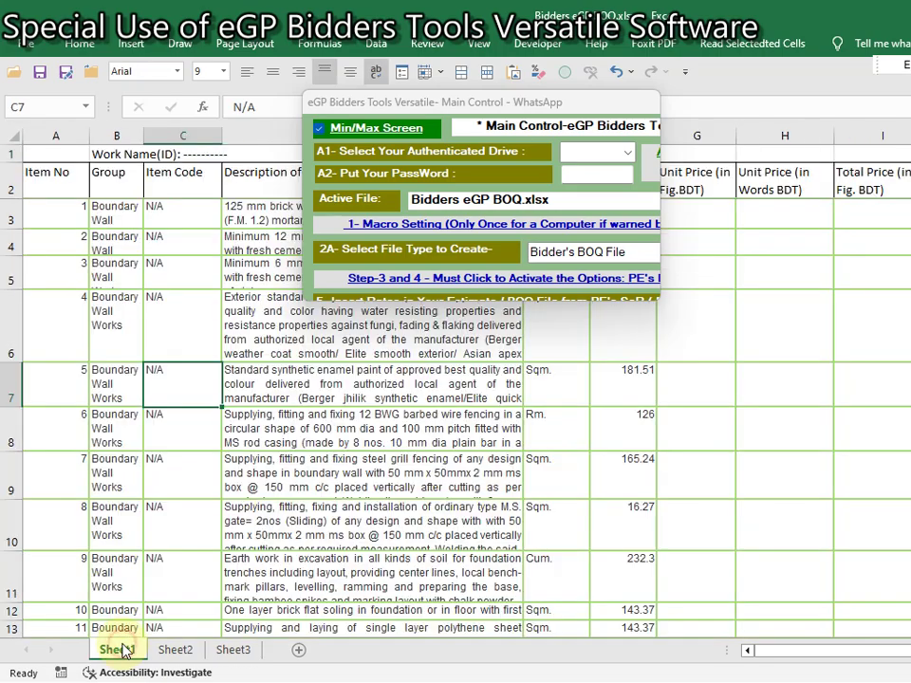
Expand the Main Control, choose Sheet1 in the sheet selector, activate it, and select cell C10 in the BOQ sheet.
{"action": "left_click", "coordinate": [319, 128]}
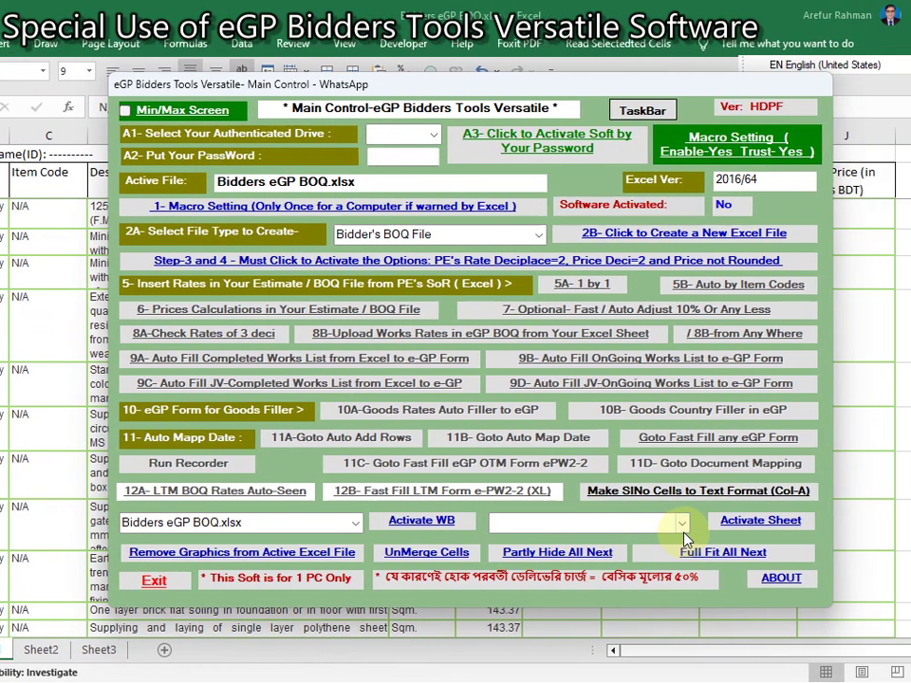
{"action": "left_click", "coordinate": [816, 522]}
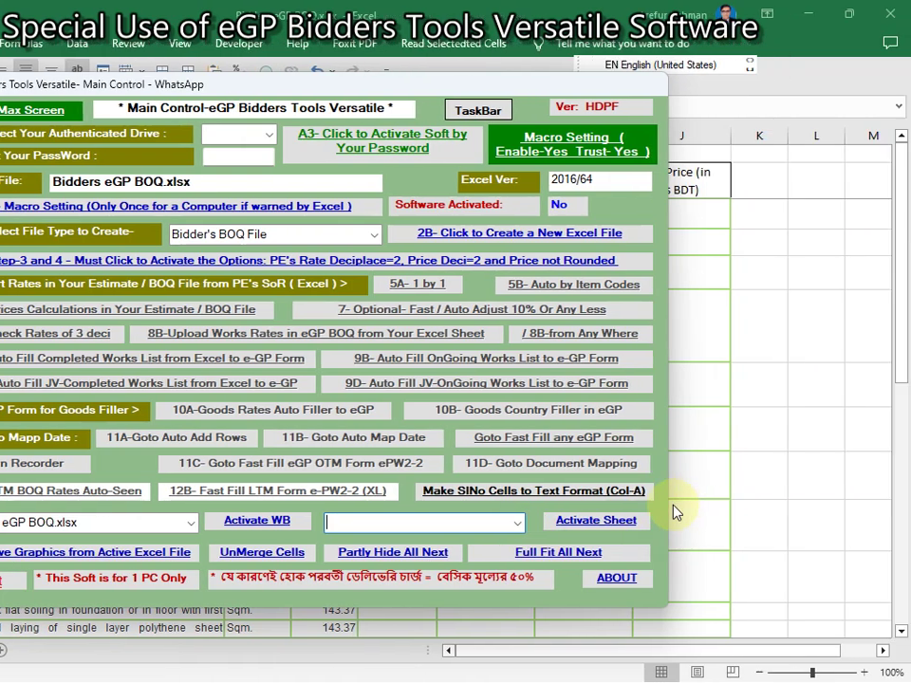
{"action": "left_click", "coordinate": [459, 523]}
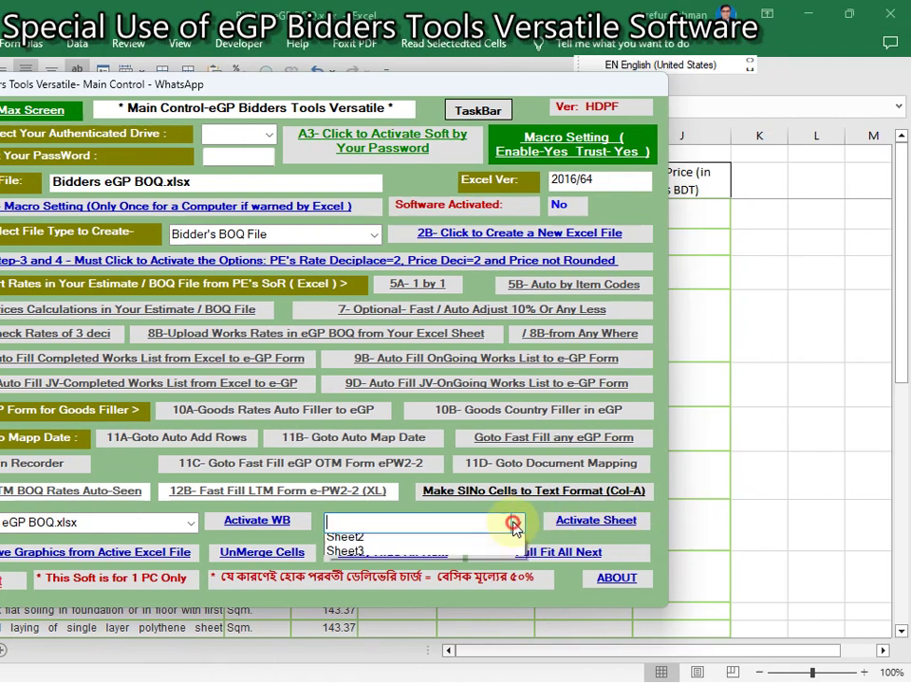
{"action": "left_click", "coordinate": [397, 544]}
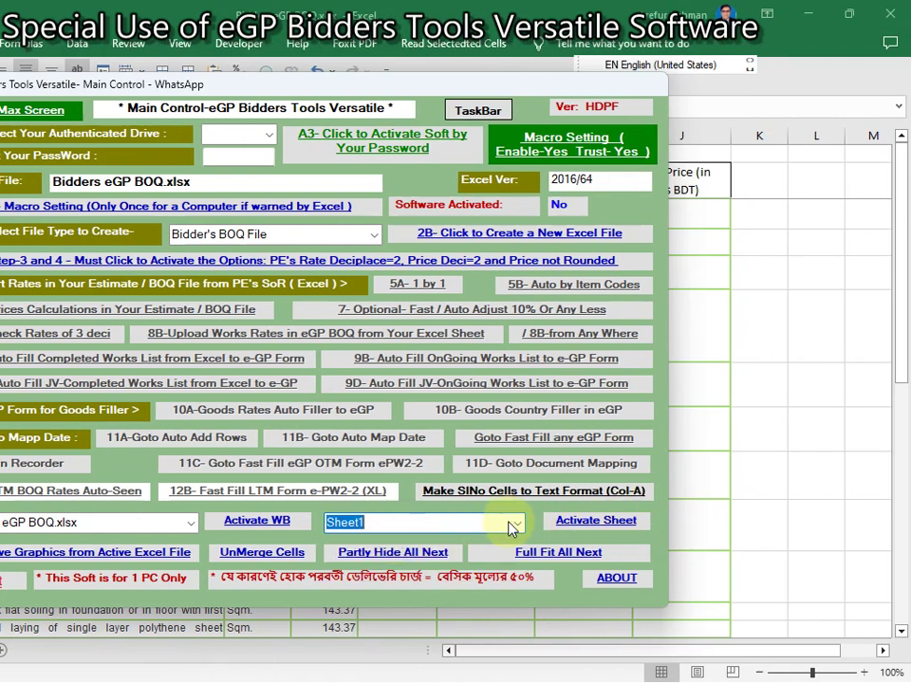
{"action": "left_click", "coordinate": [579, 525]}
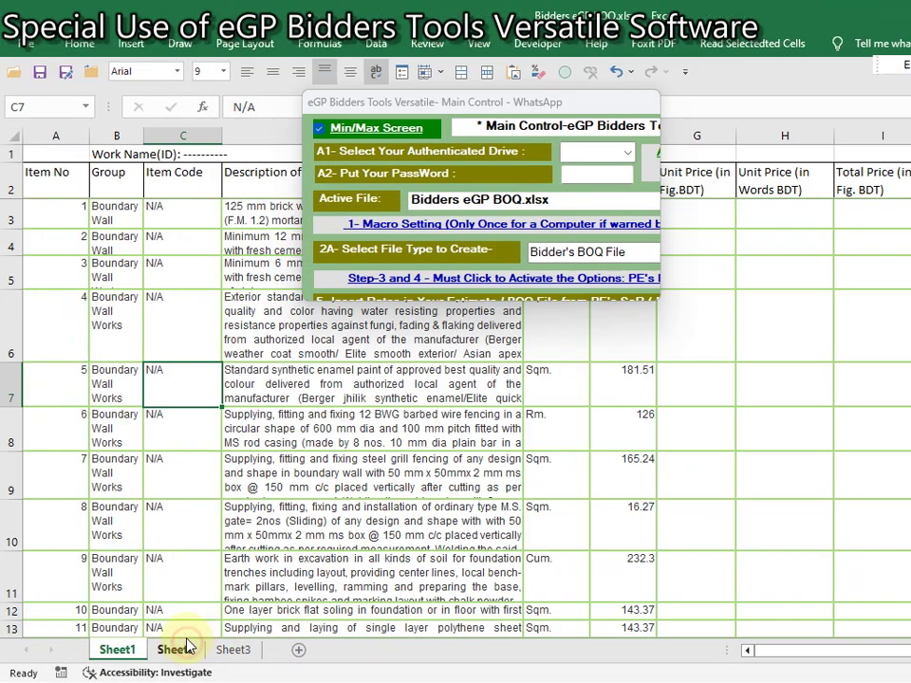
{"action": "left_click", "coordinate": [182, 536]}
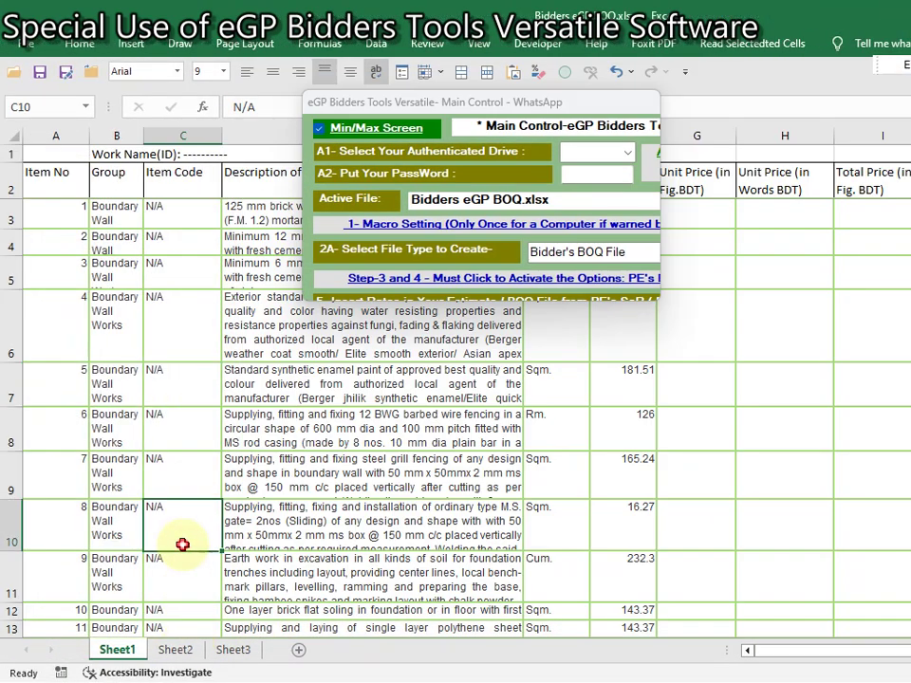
Switch to the empty Sheet2, activate Sheet1 from the Main Control's sheet selector, and collapse the tool window.
{"action": "left_click", "coordinate": [183, 649]}
{"action": "left_click", "coordinate": [238, 493]}
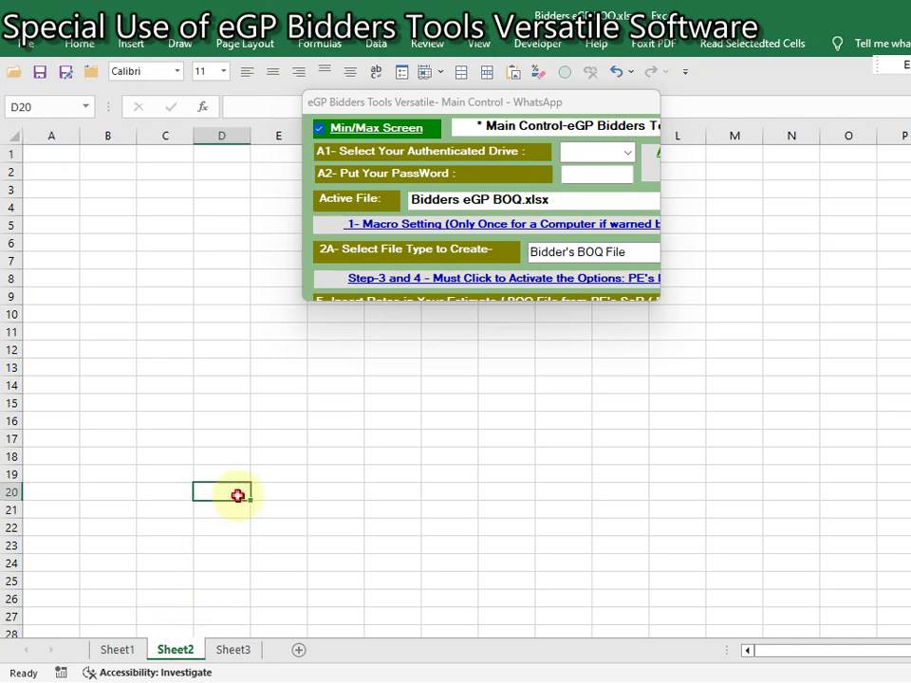
{"action": "left_click", "coordinate": [424, 133]}
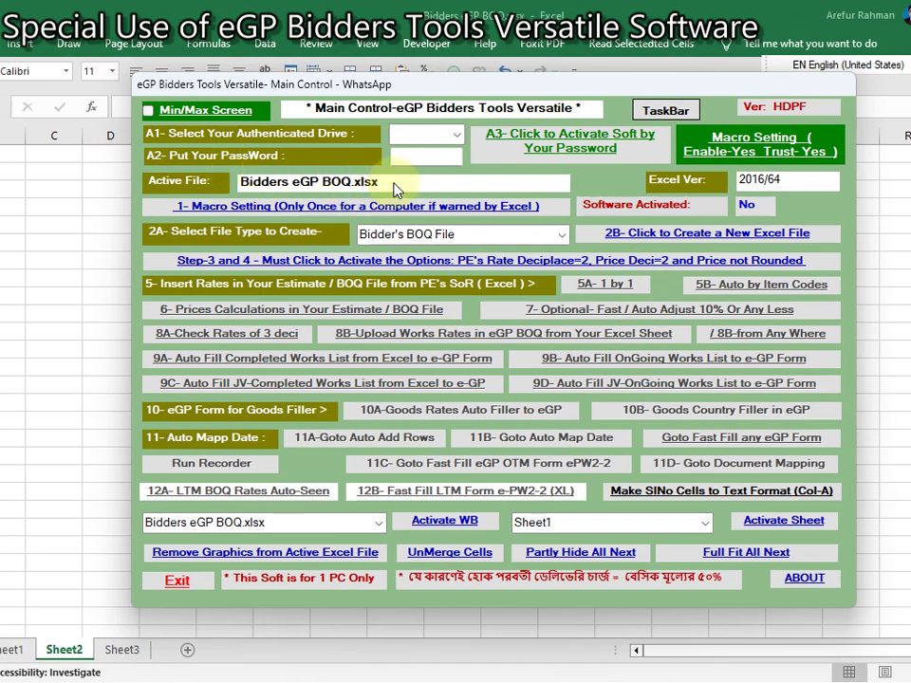
{"action": "left_click", "coordinate": [704, 523]}
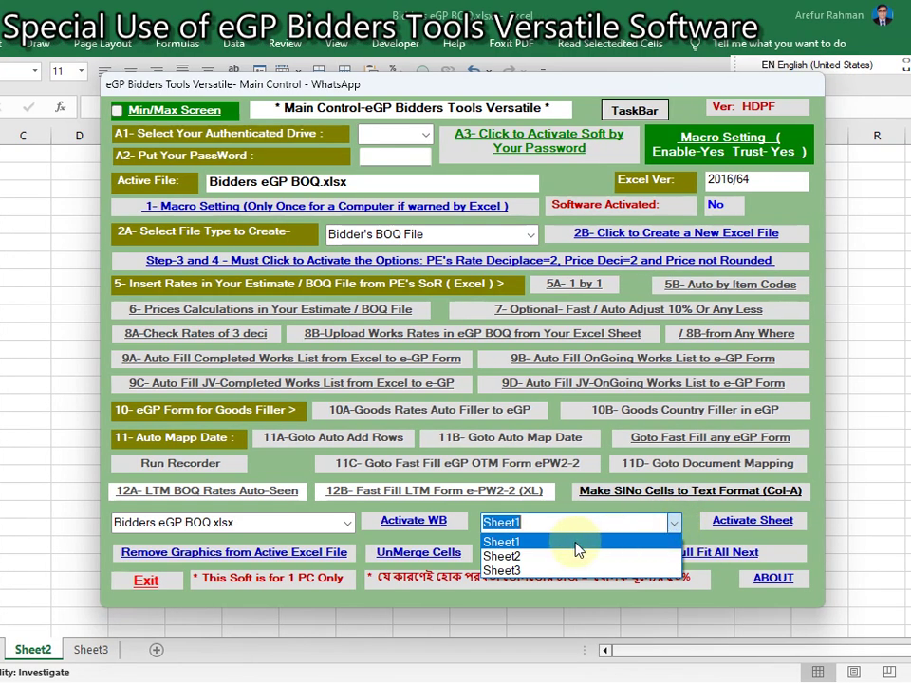
{"action": "left_click", "coordinate": [578, 545]}
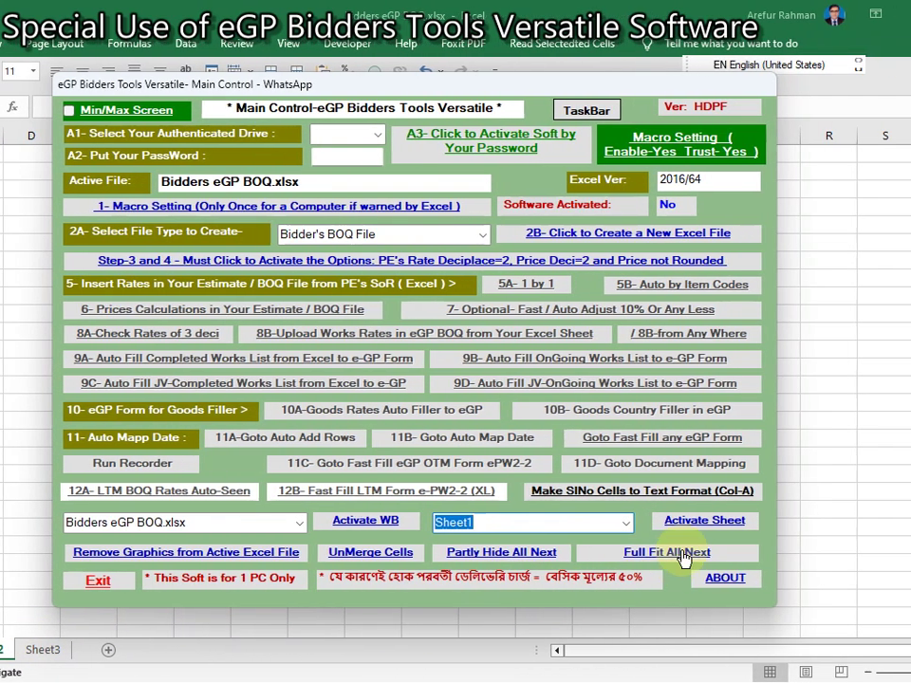
{"action": "left_click", "coordinate": [886, 520]}
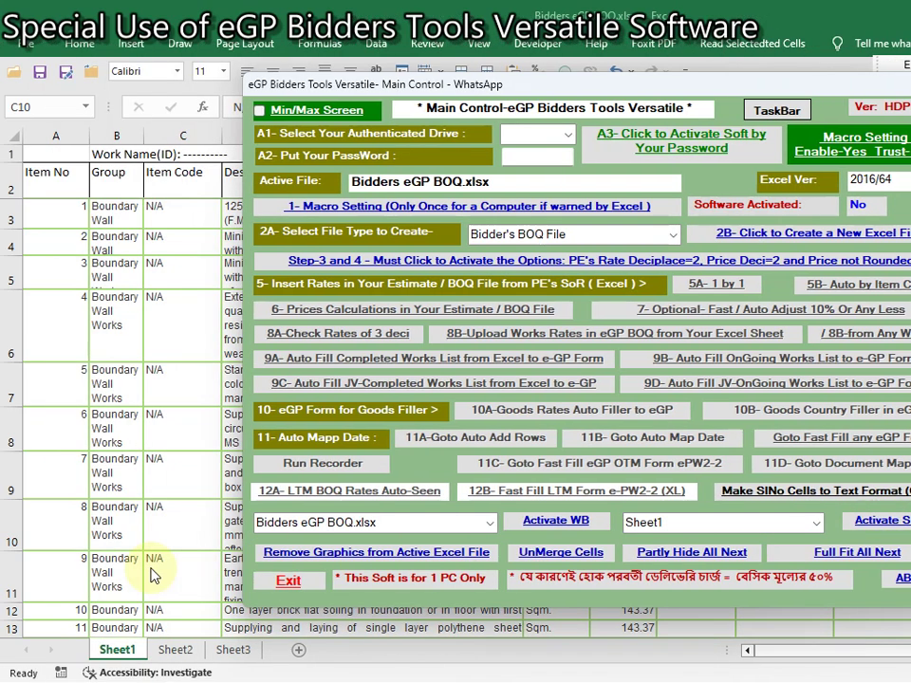
{"action": "left_click", "coordinate": [142, 547]}
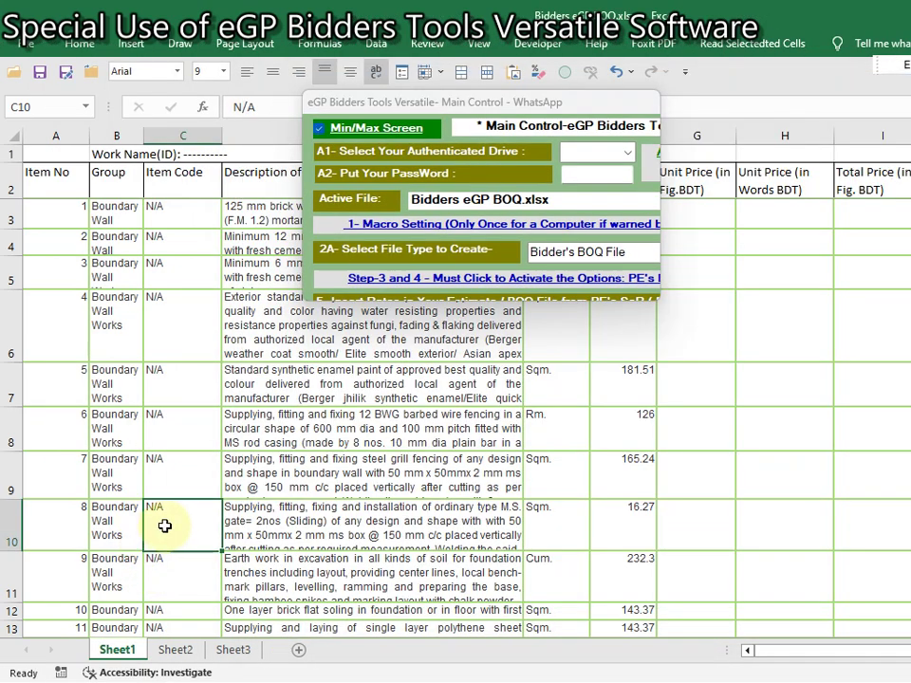
Examine the workbook and sheet selectors in the expanded Main Control, keeping Bidders eGP BOQ.xlsx and Sheet1 chosen.
{"action": "left_click", "coordinate": [330, 128]}
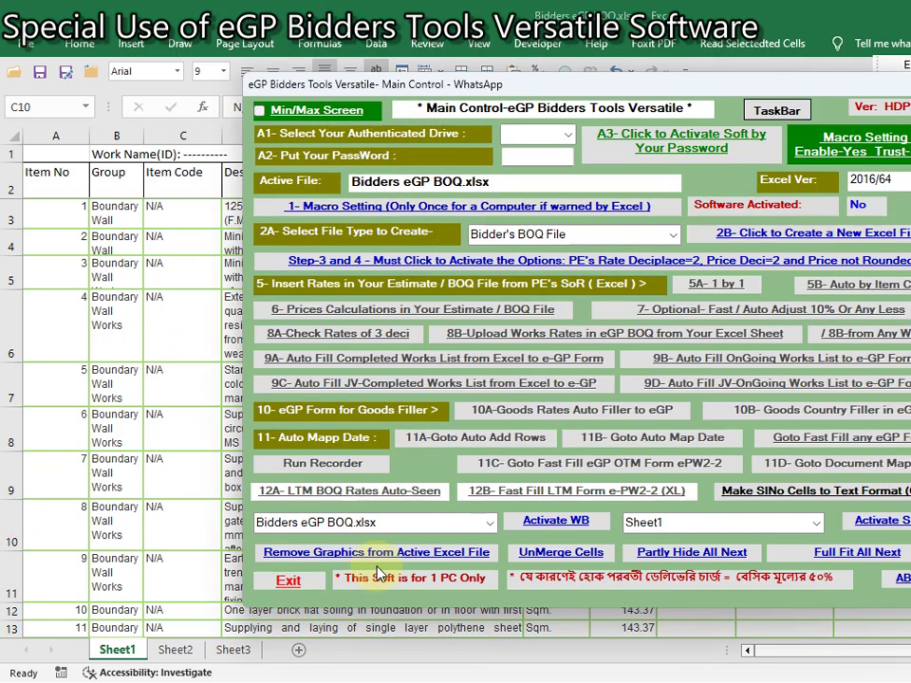
{"action": "left_click", "coordinate": [488, 523]}
{"action": "left_click", "coordinate": [486, 526]}
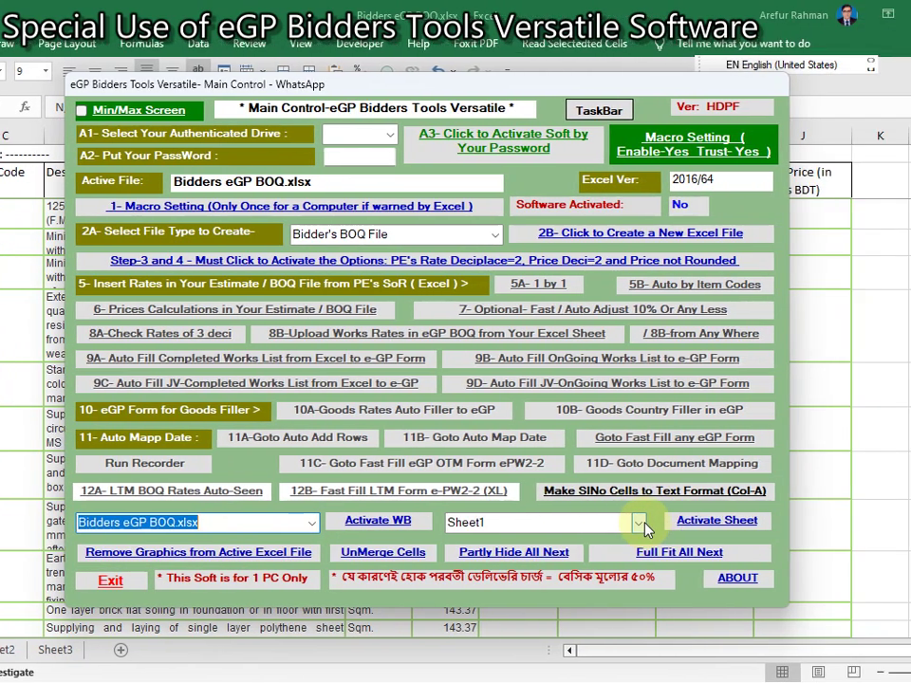
{"action": "left_click", "coordinate": [643, 528]}
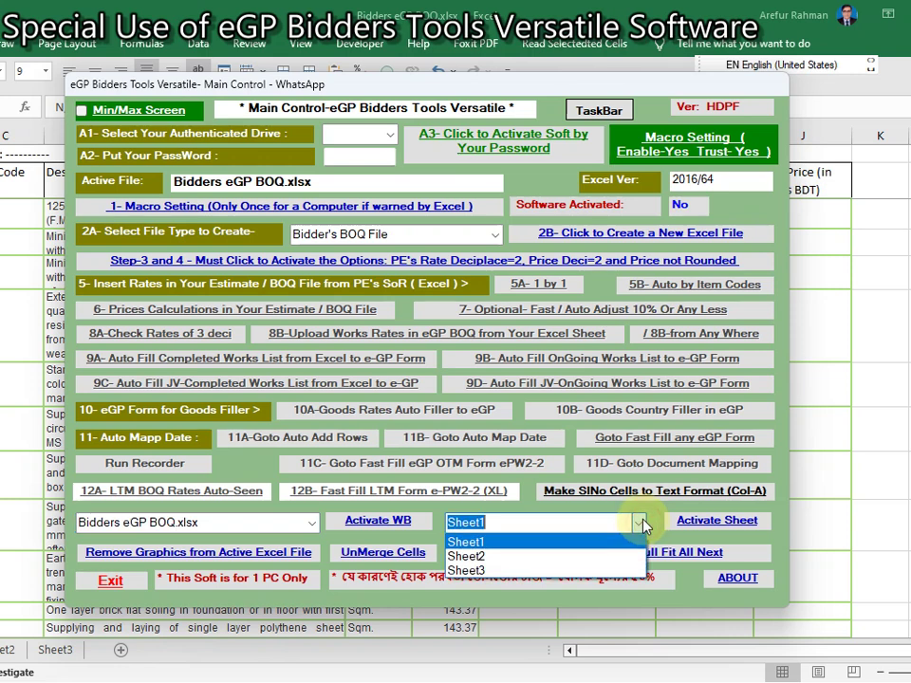
{"action": "left_click", "coordinate": [651, 521]}
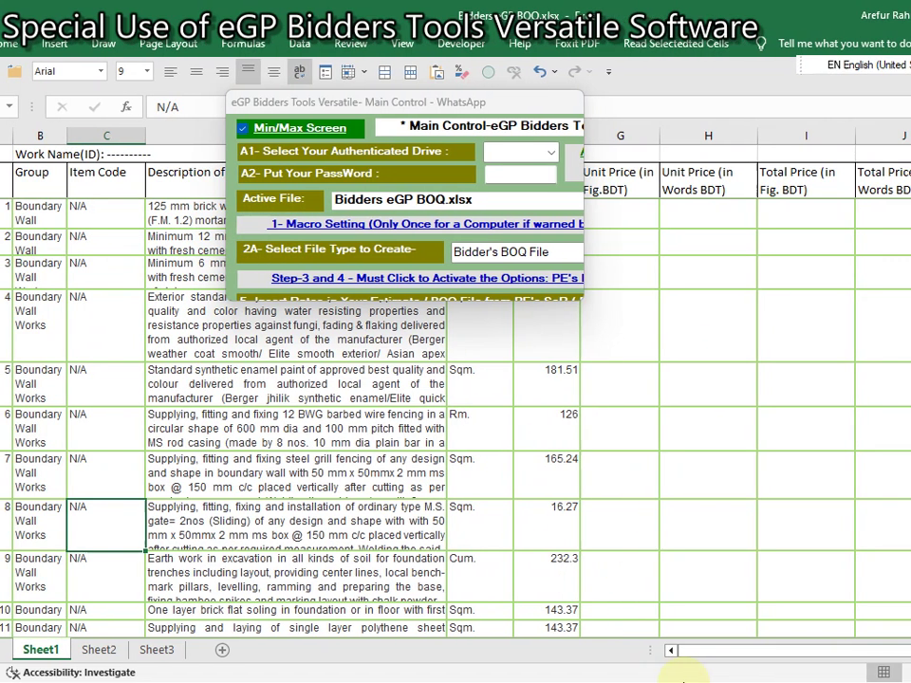
{"action": "mouse_move", "coordinate": [789, 671]}
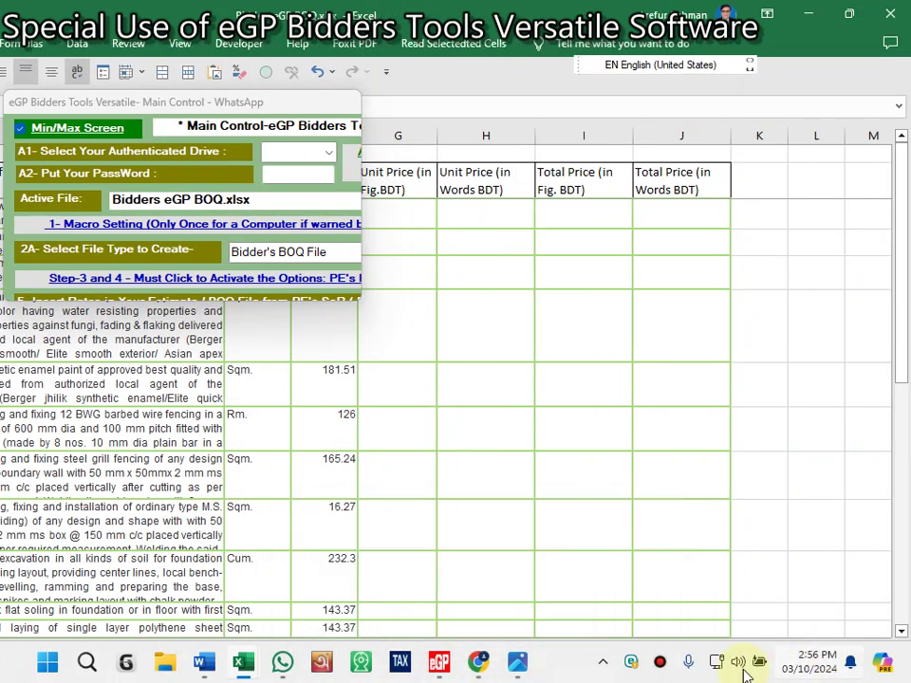
{"action": "left_click", "coordinate": [662, 669]}
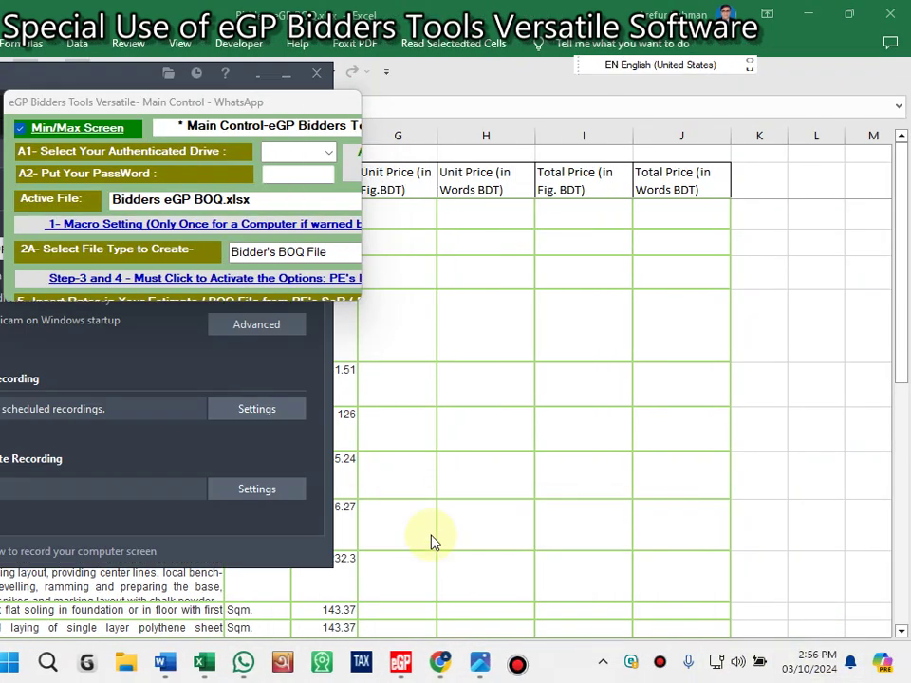